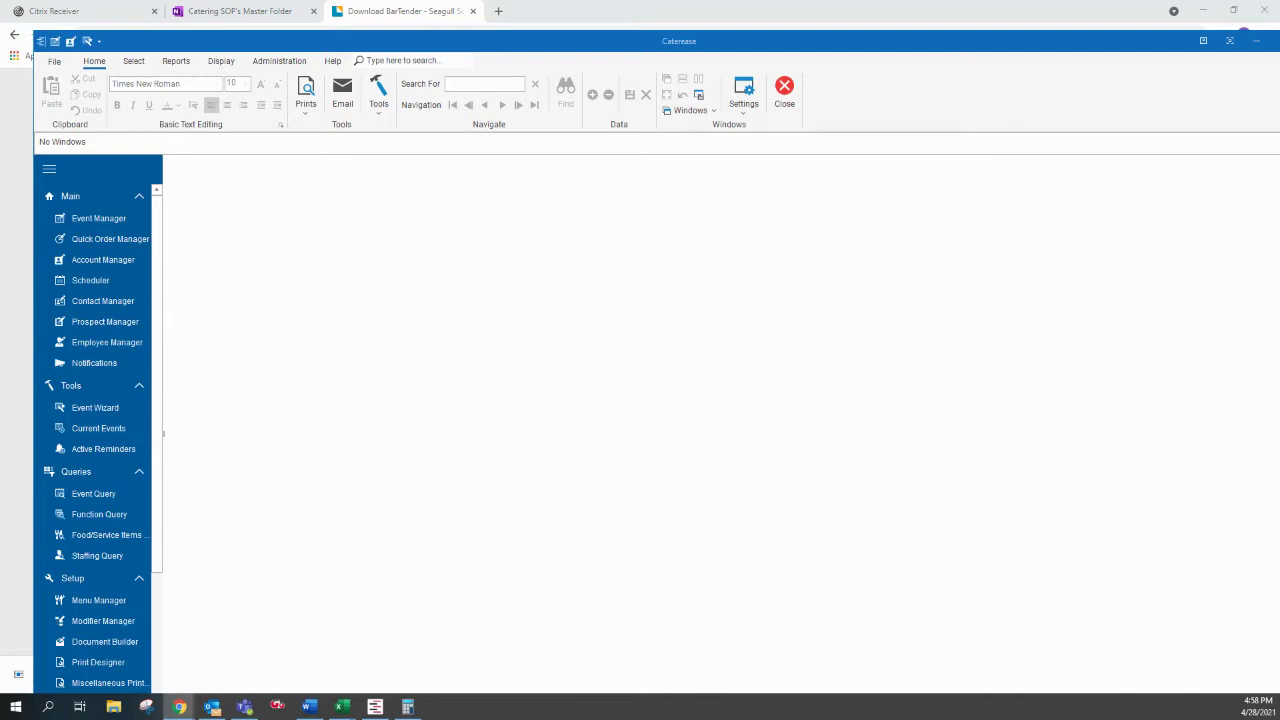
Open the Event Manager from the sidebar's Main section to load an event record
click(138, 221)
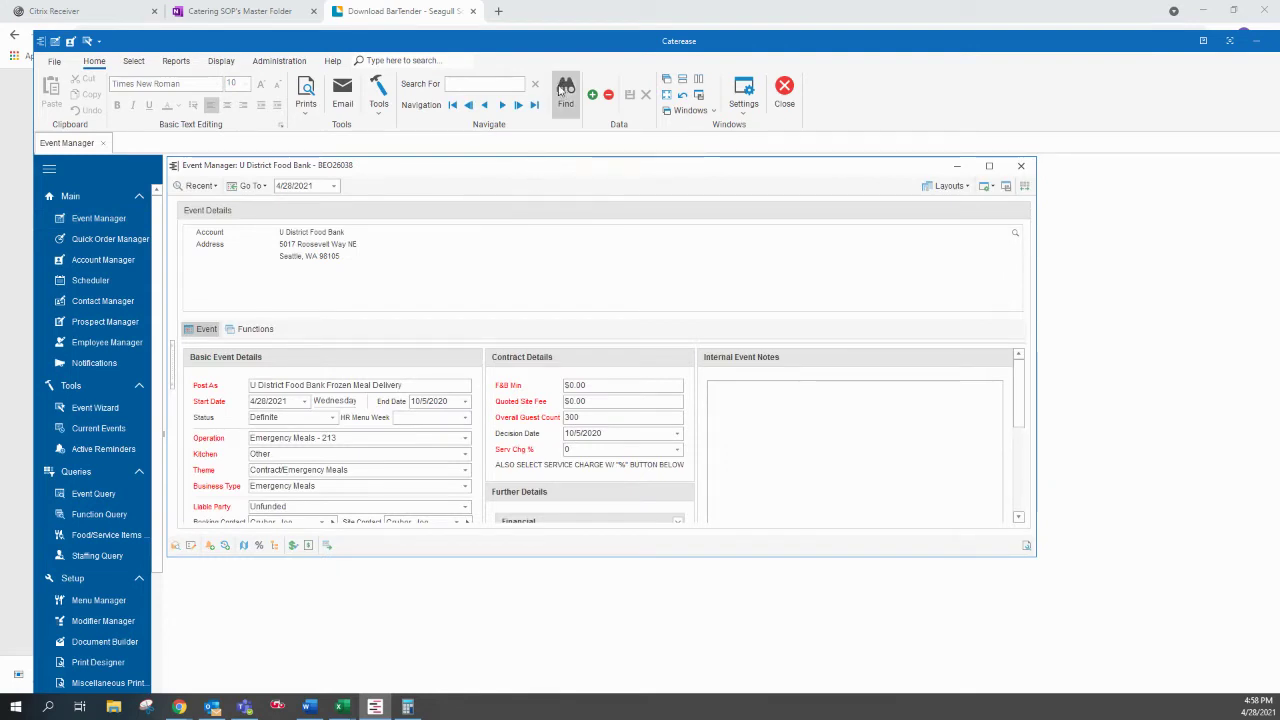
Start an event search limited to Event Dates in the Next 30 days
click(565, 90)
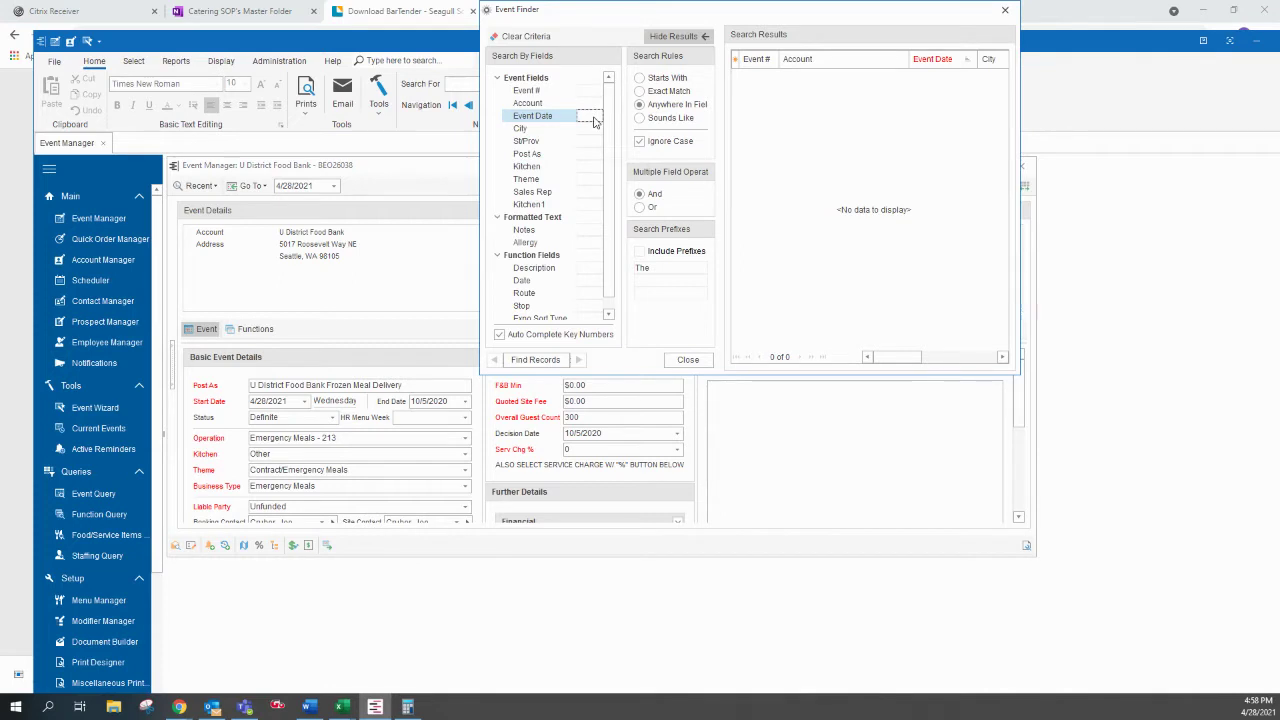
click(594, 118)
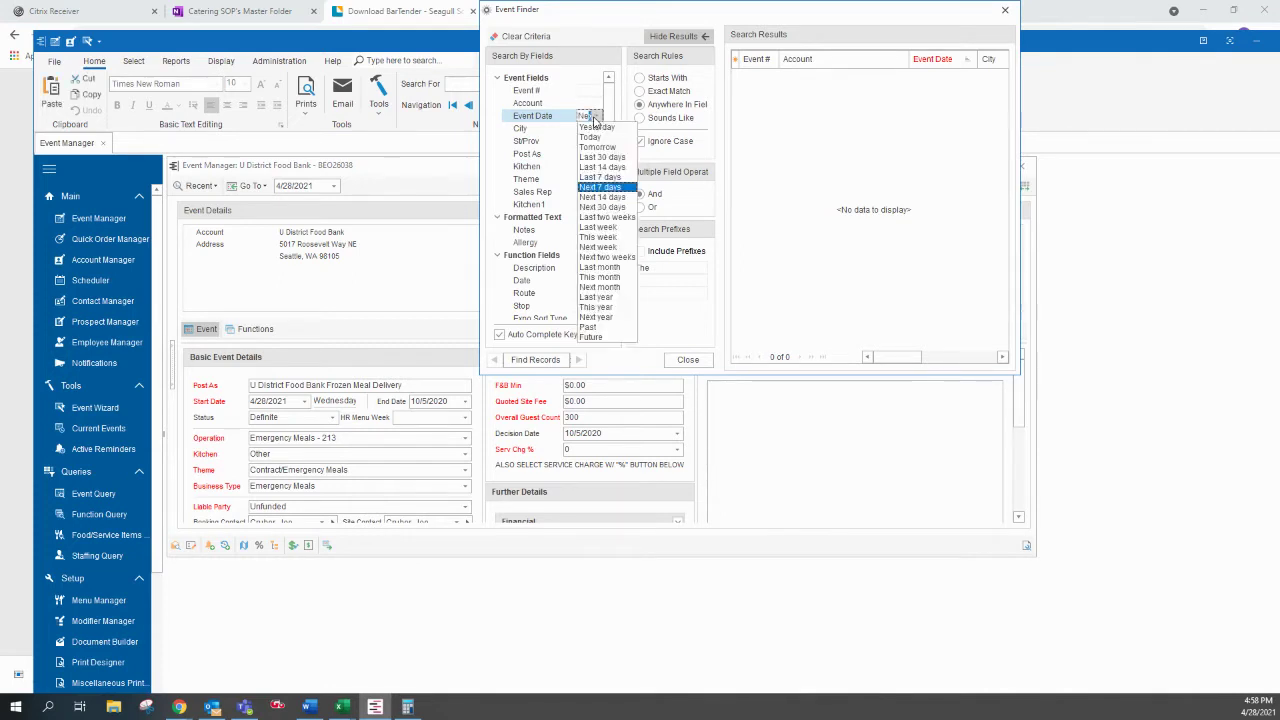
key(Down)
key(Down)
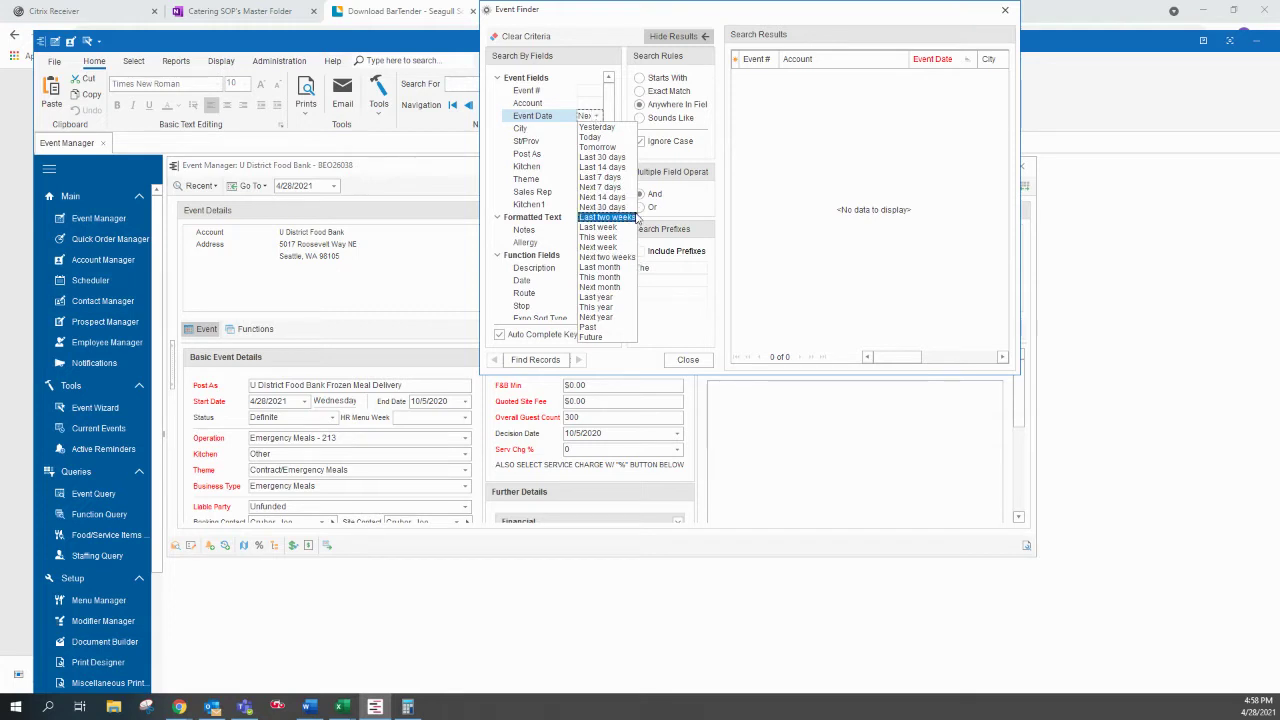
click(628, 208)
Search by Post As term 'desc' for DESC - Community Meals events
click(592, 155)
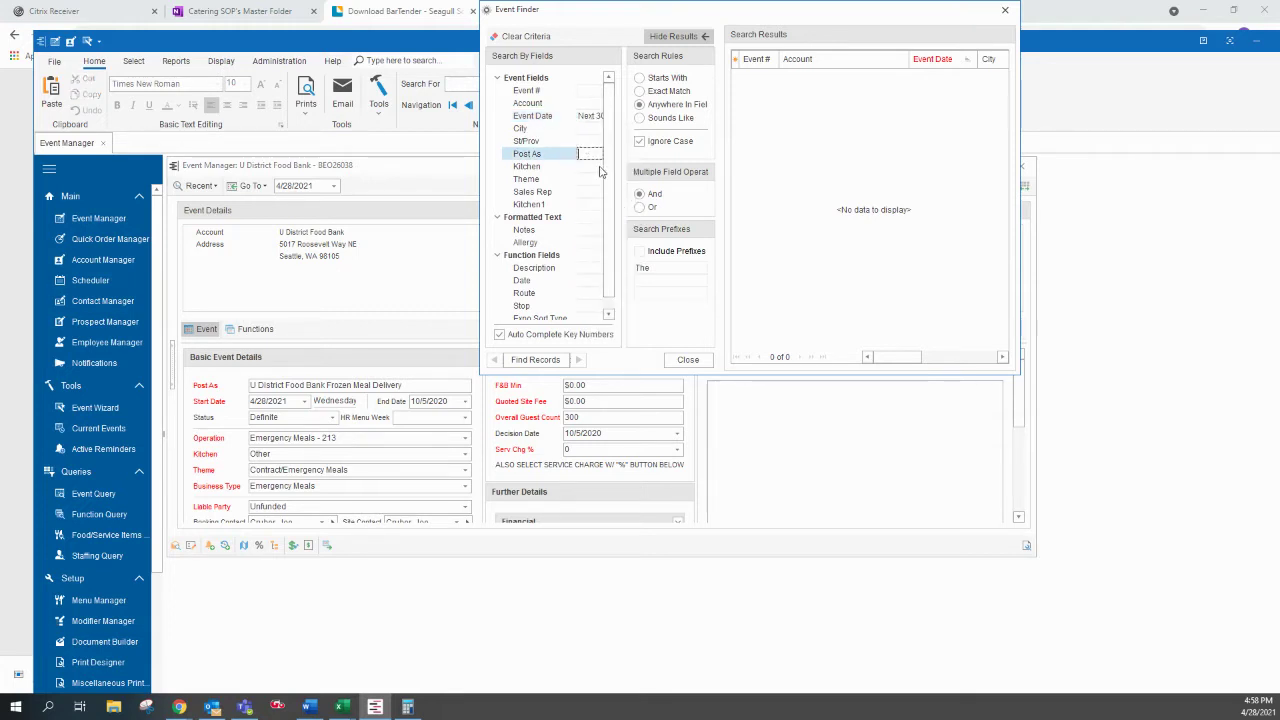
text(esc.co)
key(BackSpace)
key(Return)
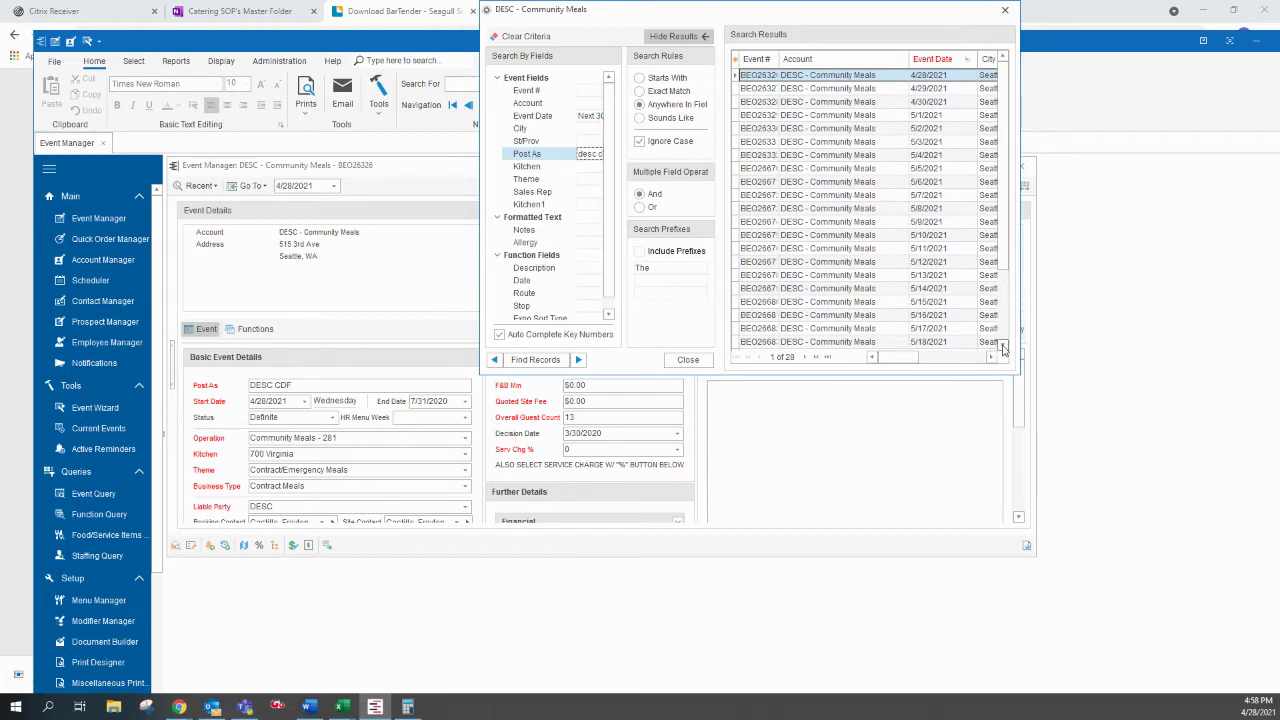
Scroll the 28 results and load the 5/20/2021 DESC - Community Meals event
scroll(990, 348, down, 1)
scroll(985, 345, down, 2)
scroll(978, 342, down, 1)
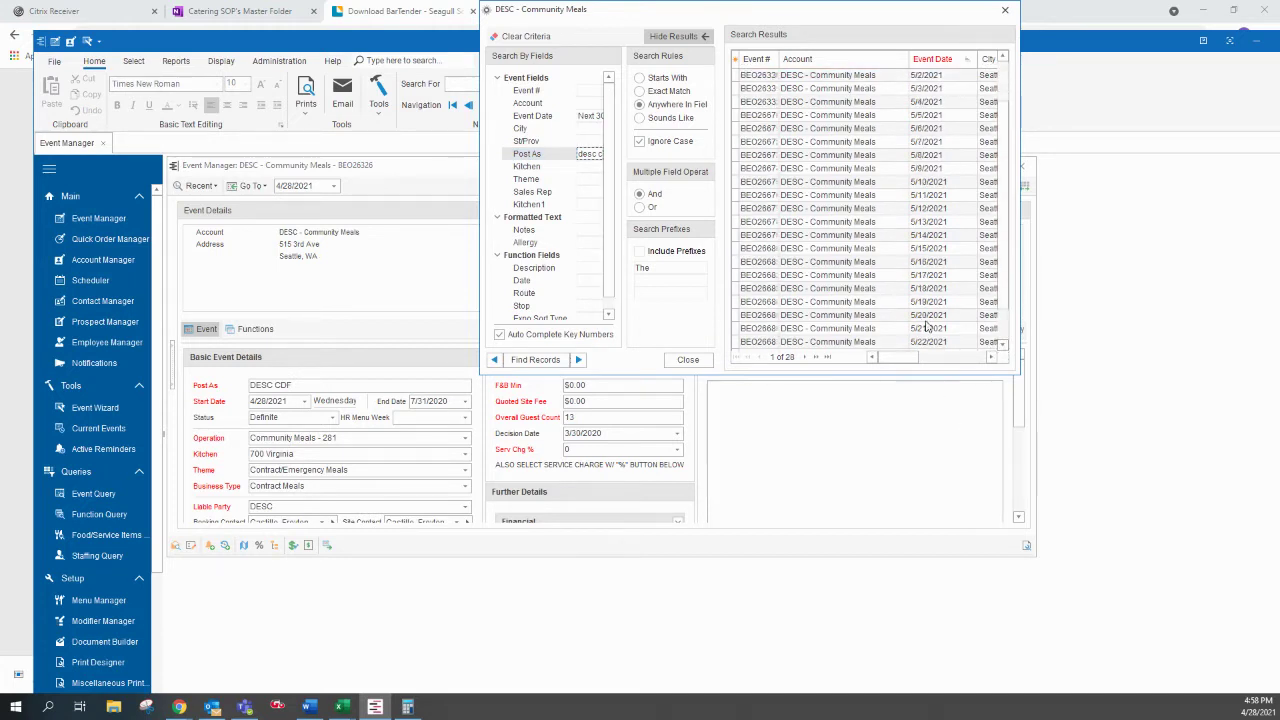
scroll(1003, 345, down, 2)
scroll(1003, 345, down, 1)
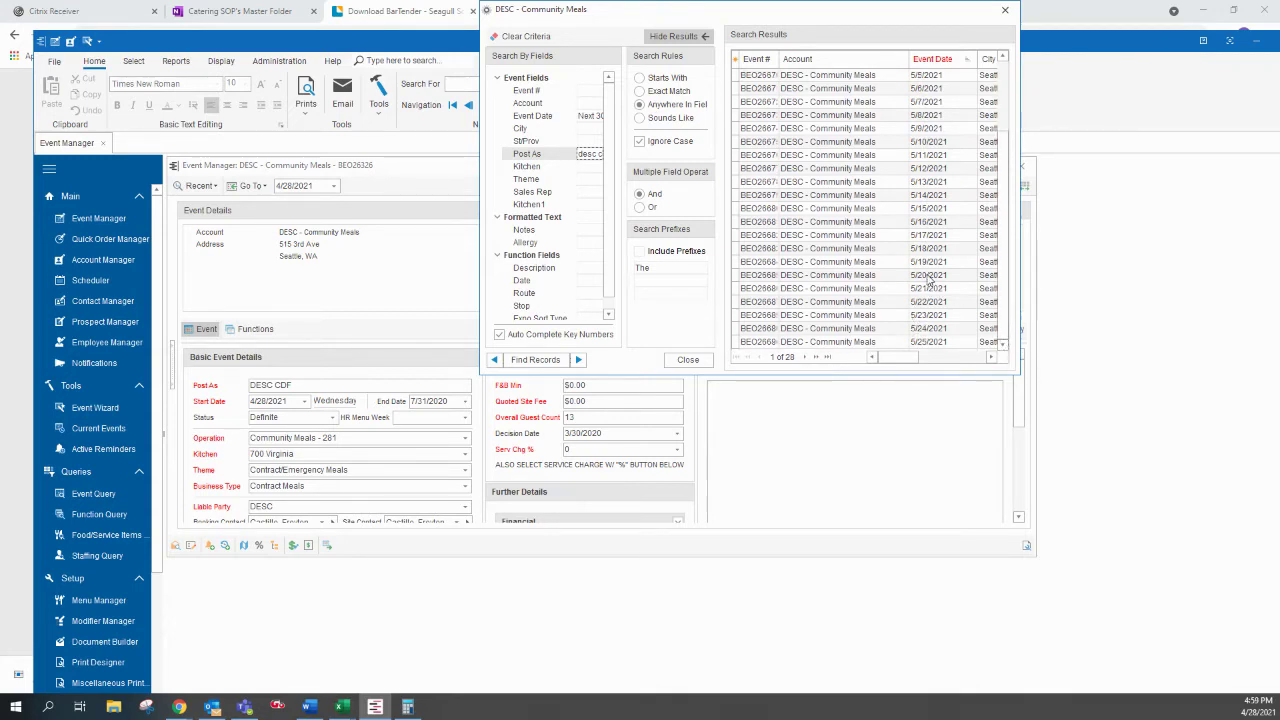
click(929, 276)
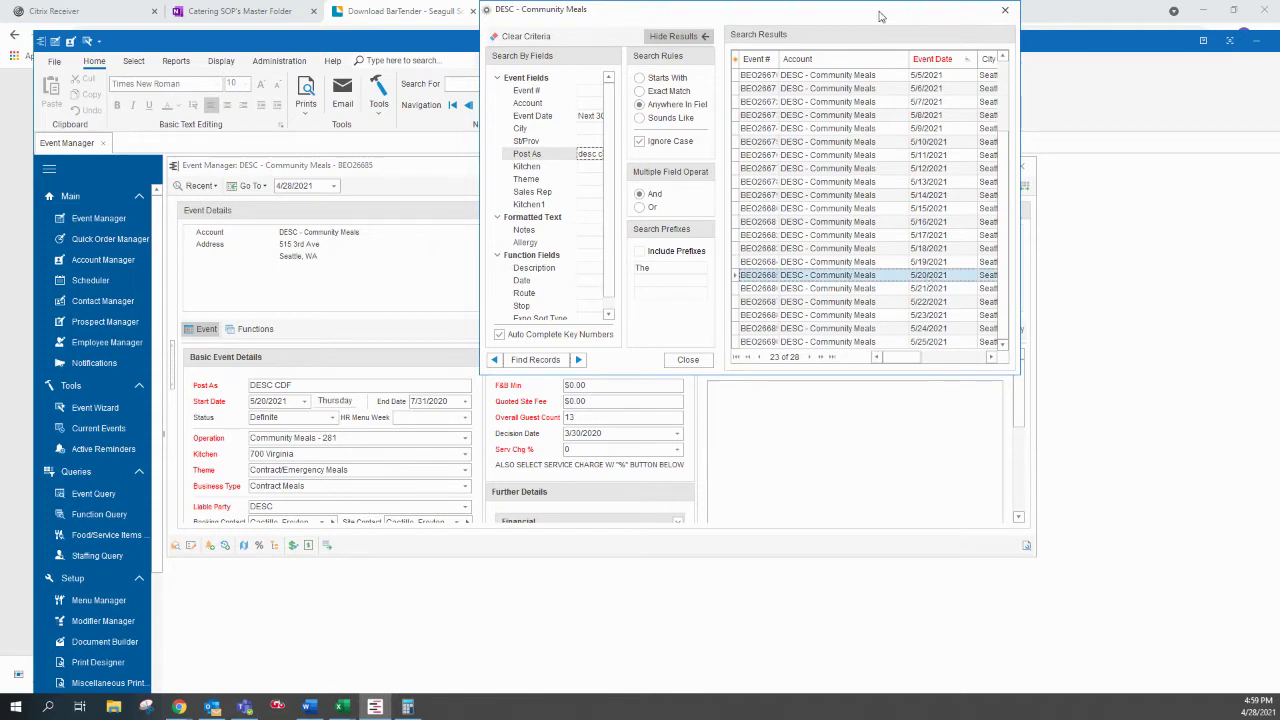
Drag the Event Finder aside, enter 1 as Overall Guest Count, and show the event's functions
drag(880, 15, 1170, 73)
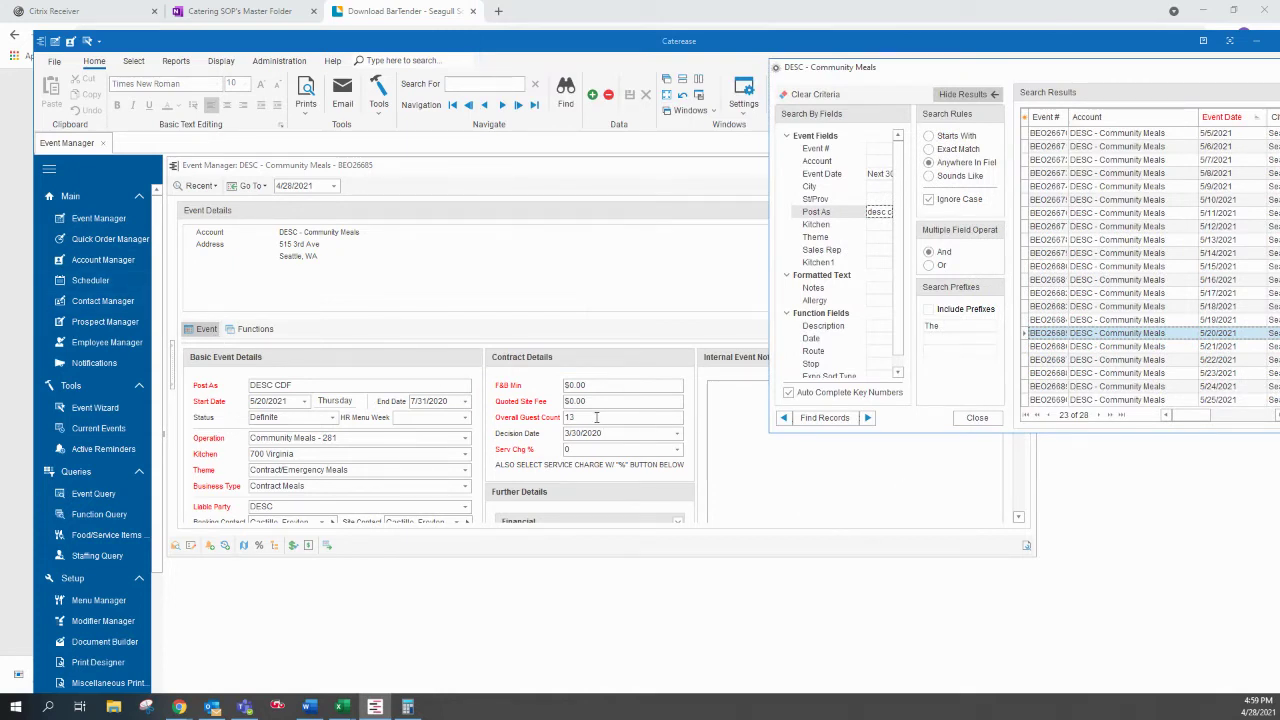
drag(596, 417, 563, 418)
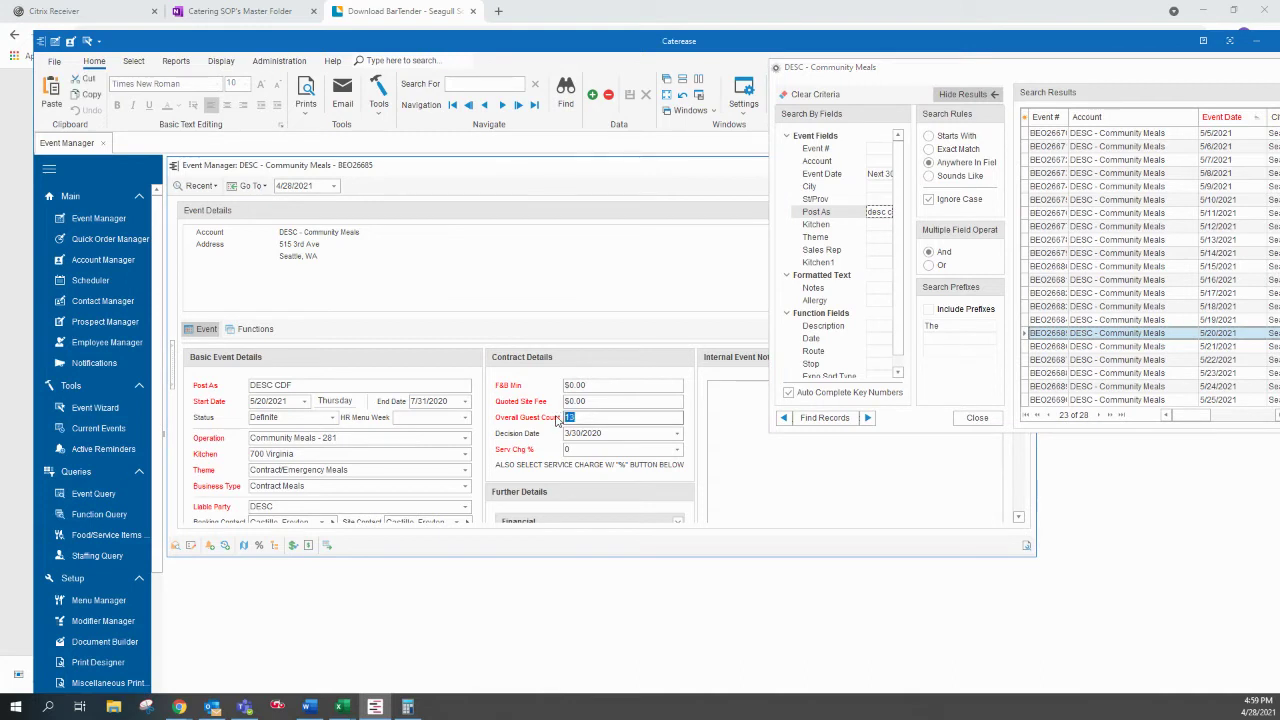
text(1)
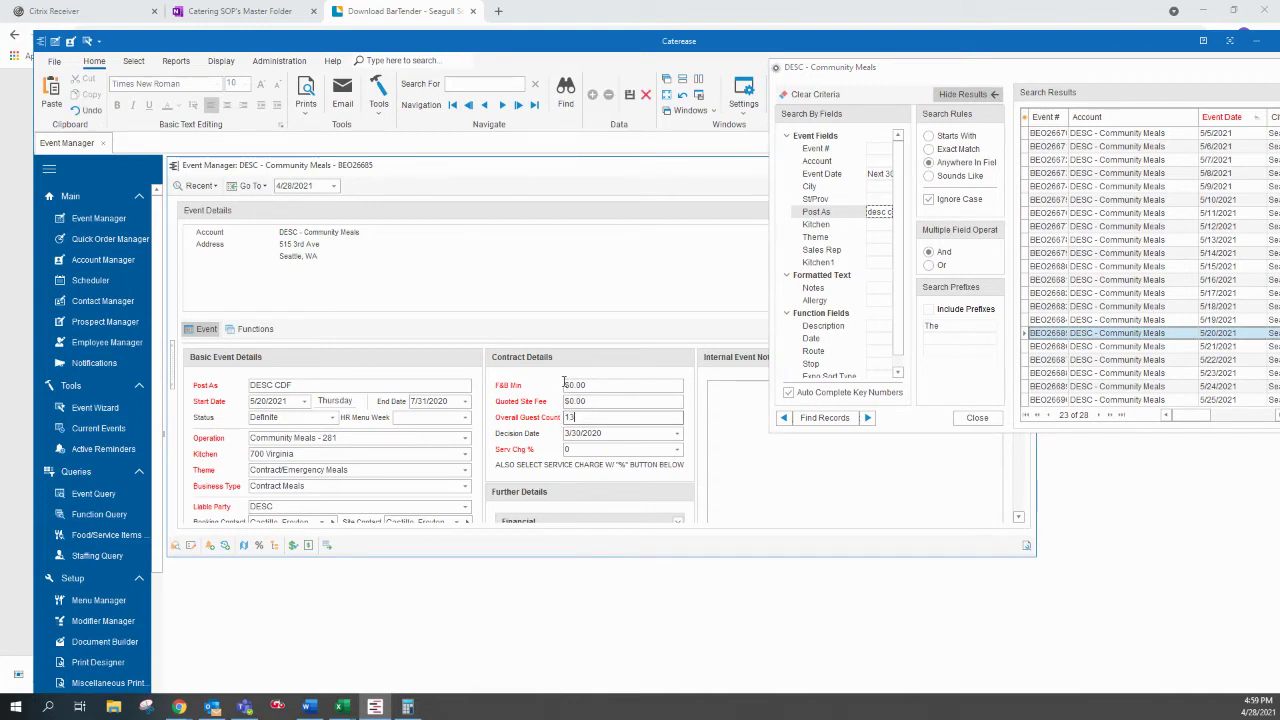
click(256, 330)
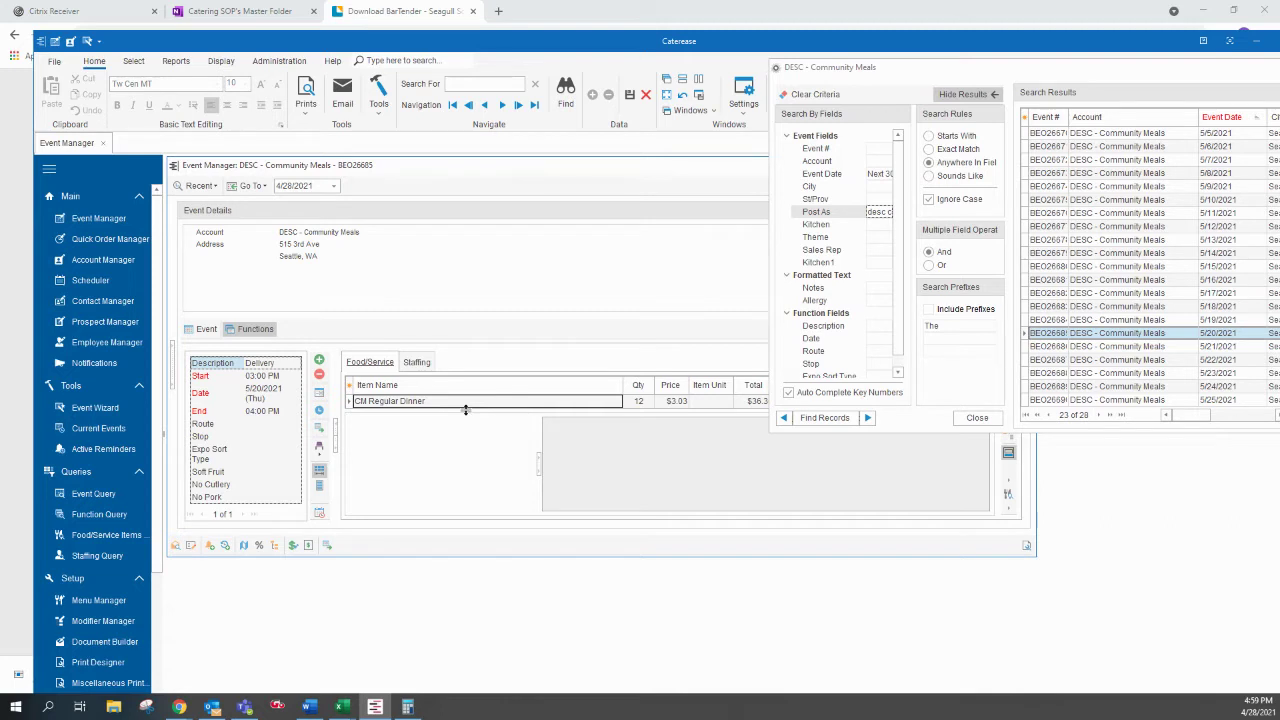
Enlarge the Food/Service grid and push the search results further out of the way
drag(475, 468, 476, 512)
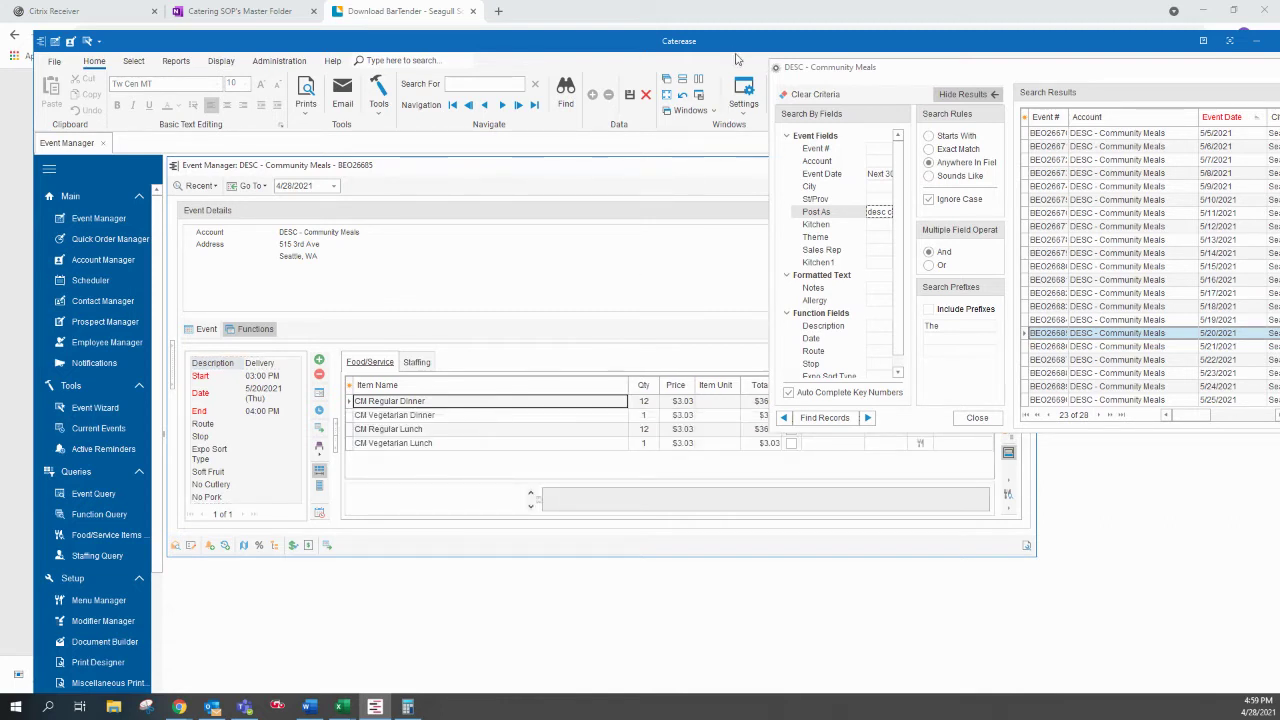
drag(838, 76, 860, 29)
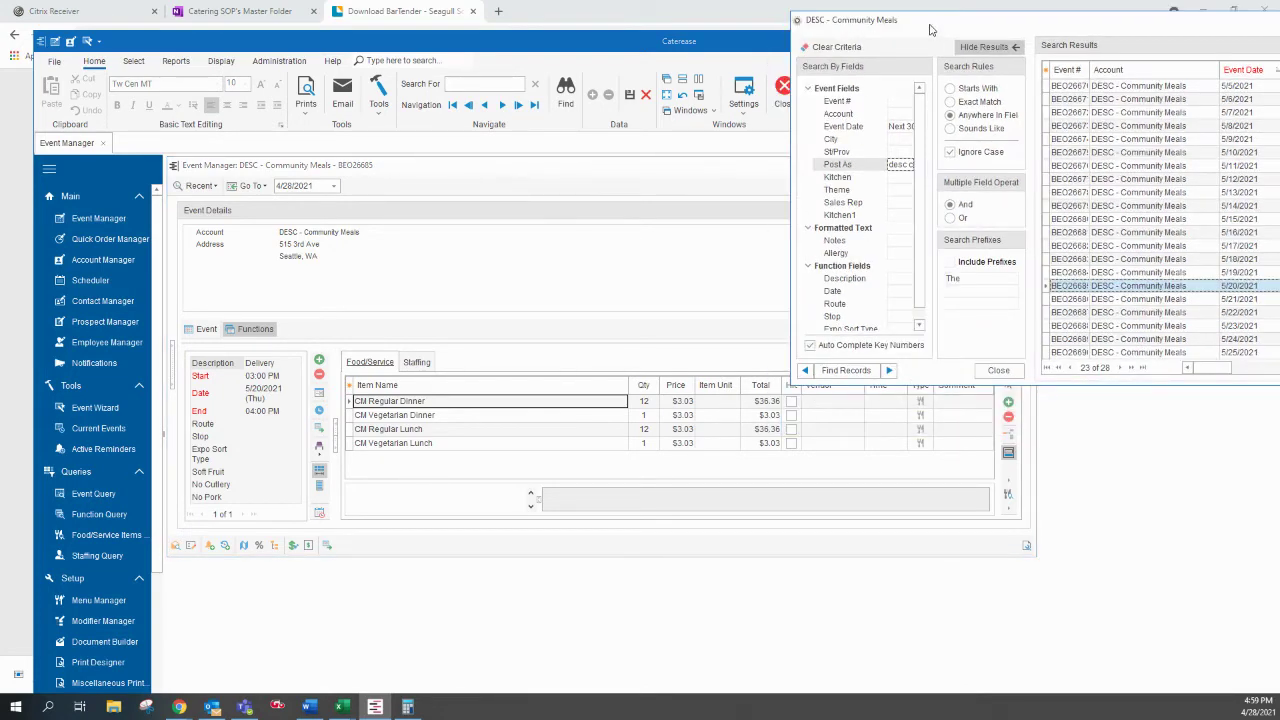
drag(930, 20, 942, 10)
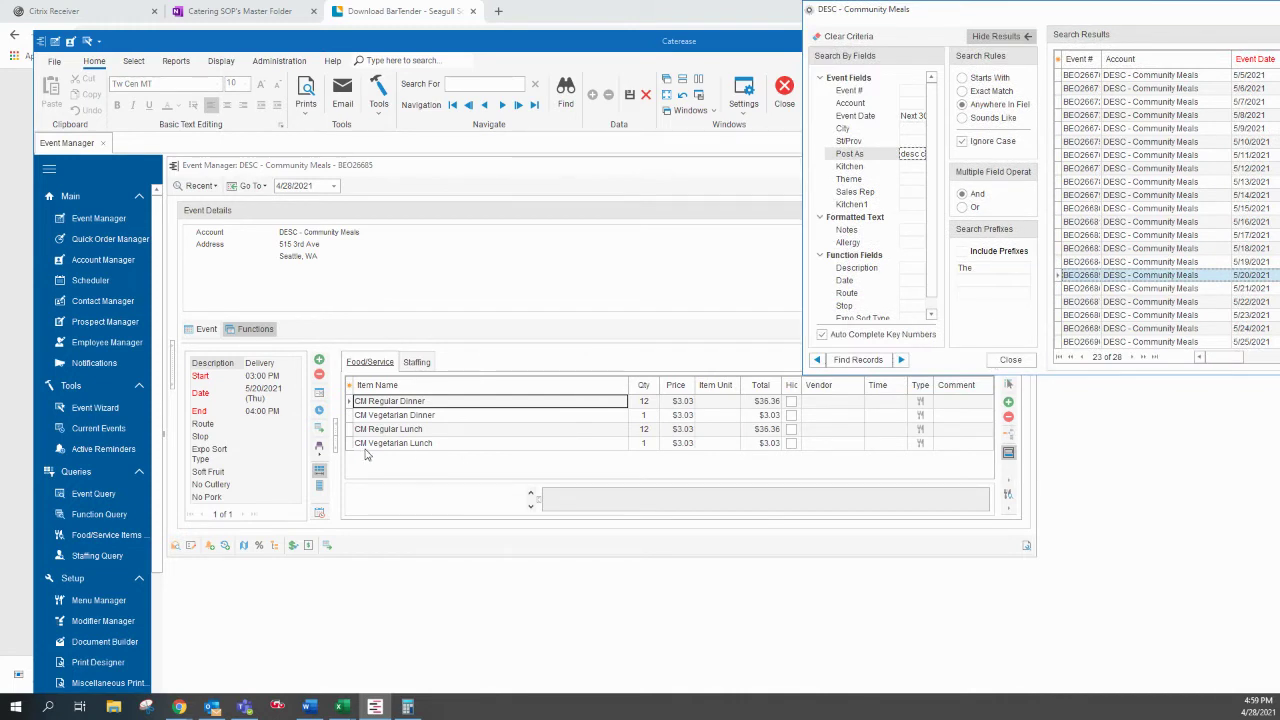
Select CM Vegetarian Dinner and CM Vegetarian Lunch together and request their removal
click(351, 443)
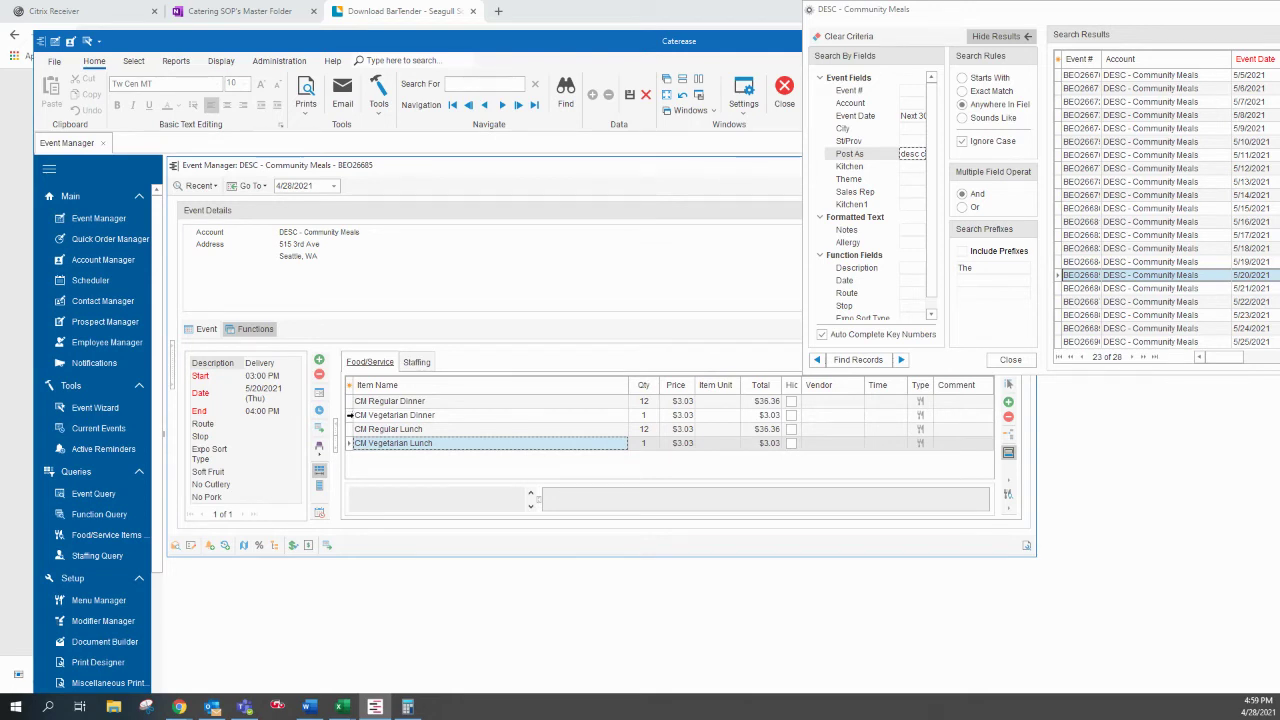
click(350, 414)
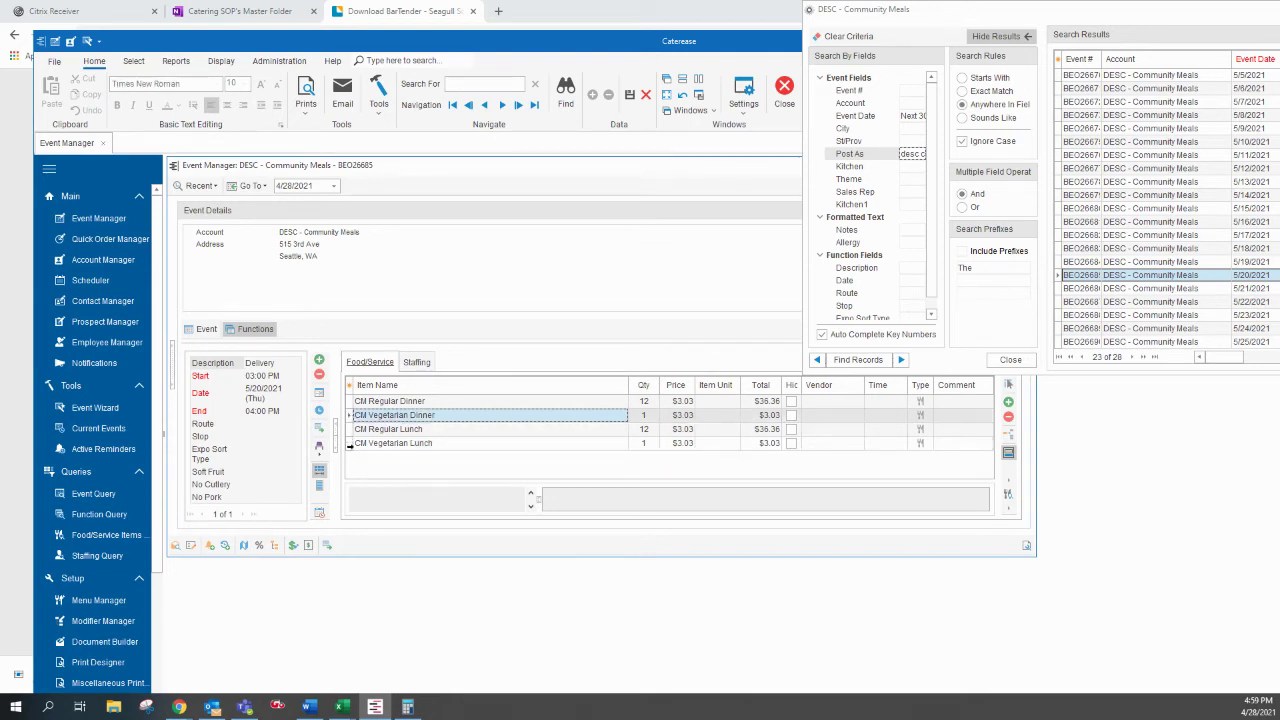
click(351, 442)
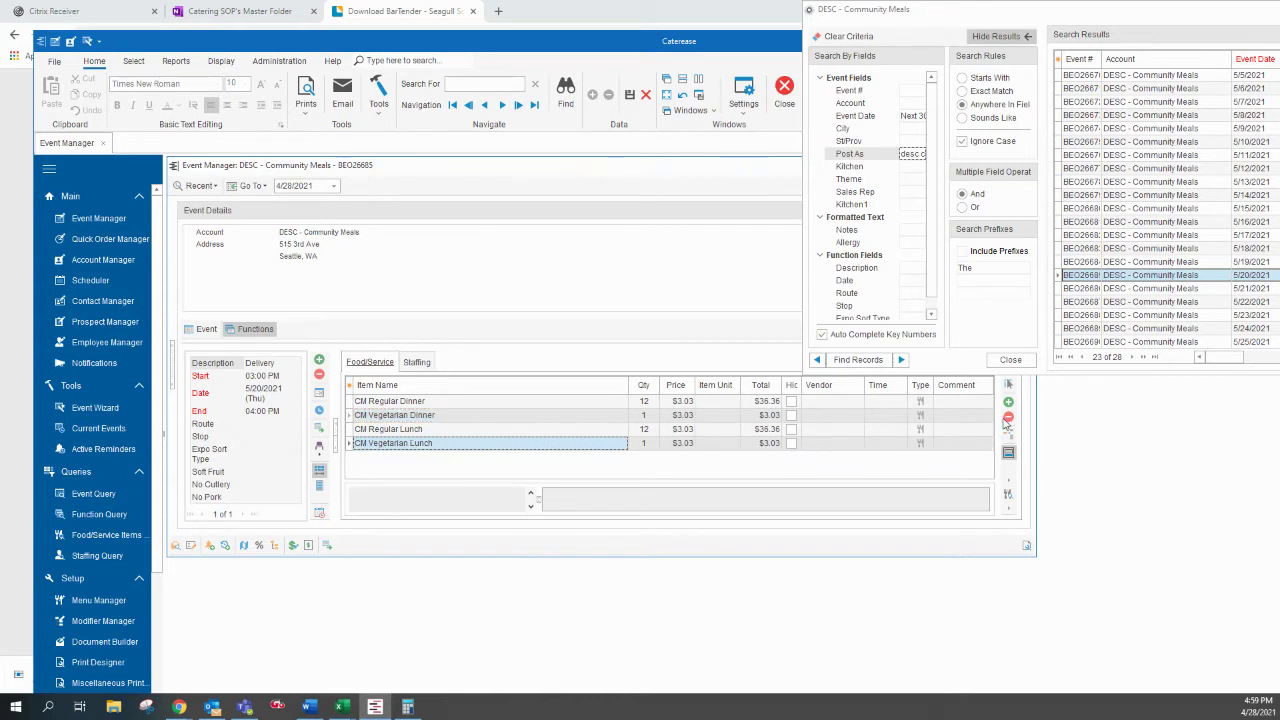
click(1008, 416)
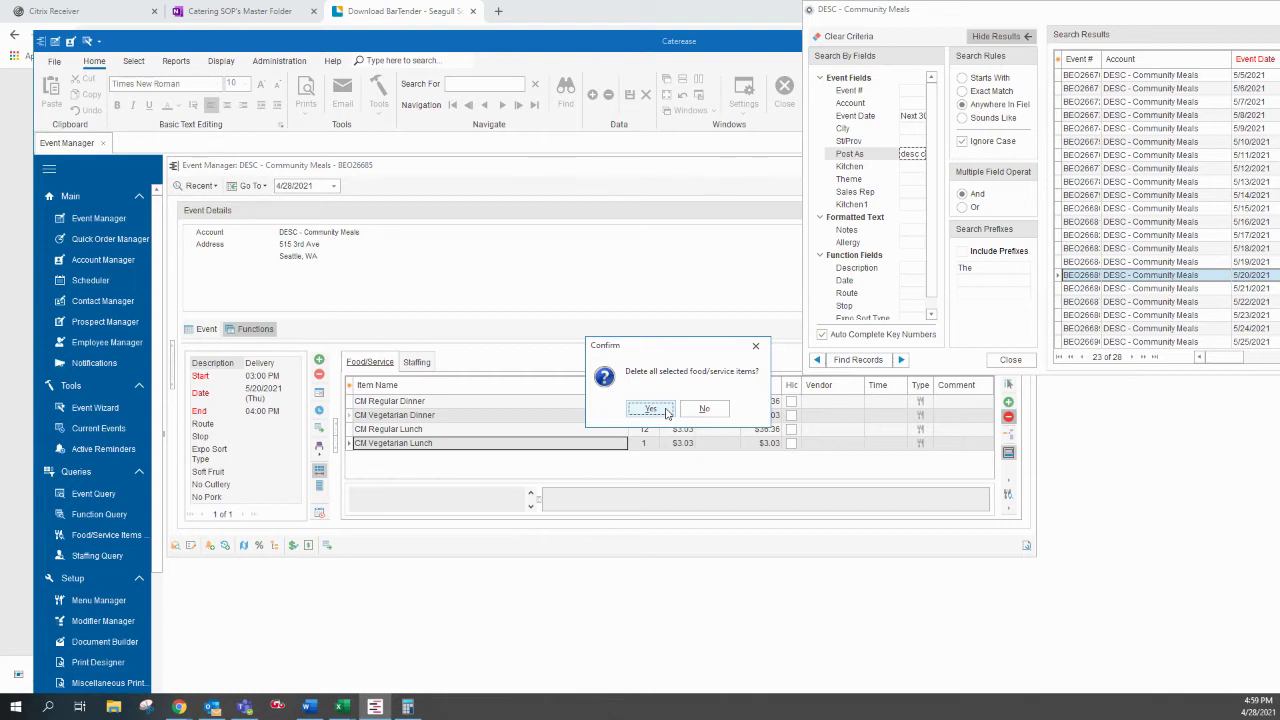
Confirm deleting the vegetarian items, then add and remove a blank food line
click(666, 411)
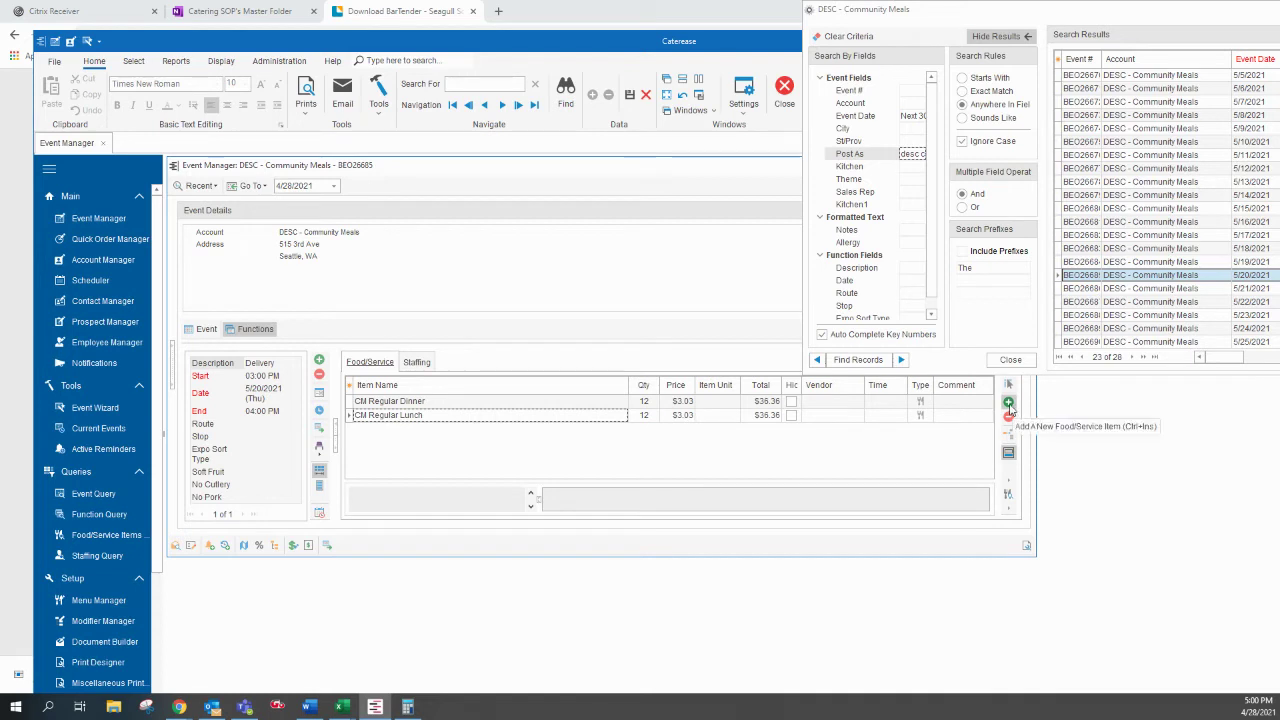
click(1009, 403)
click(1009, 403)
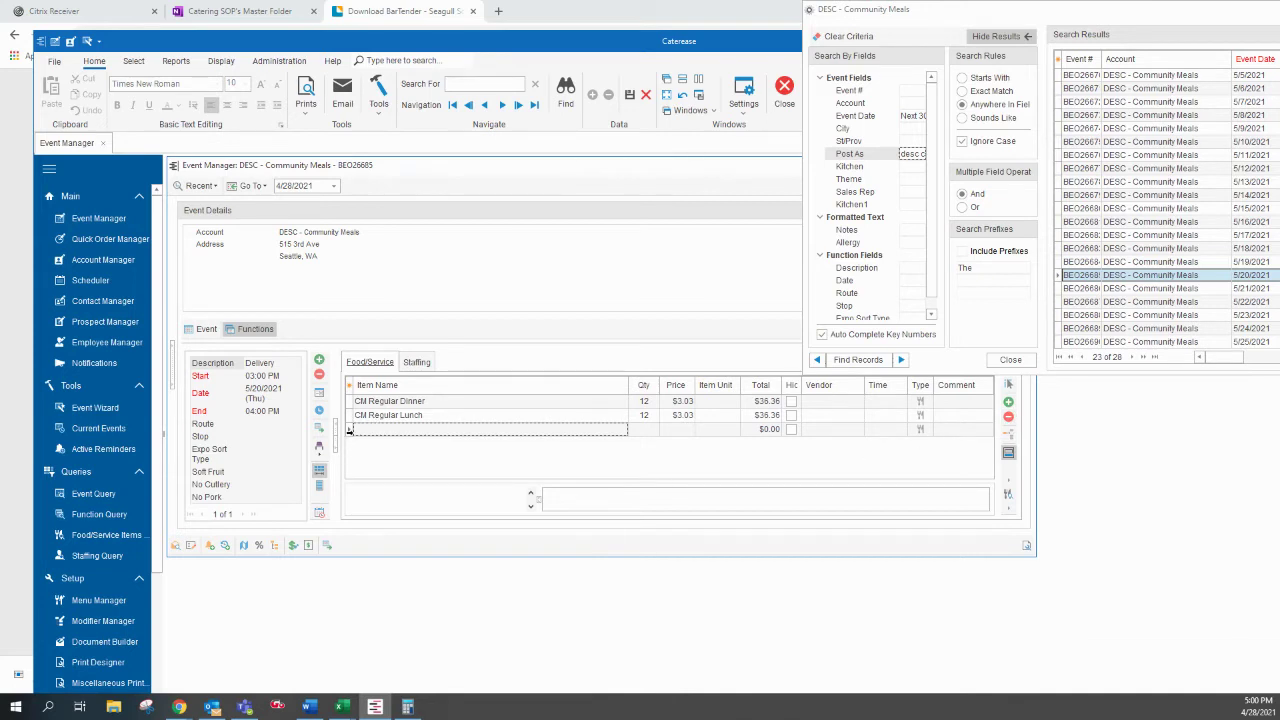
click(350, 429)
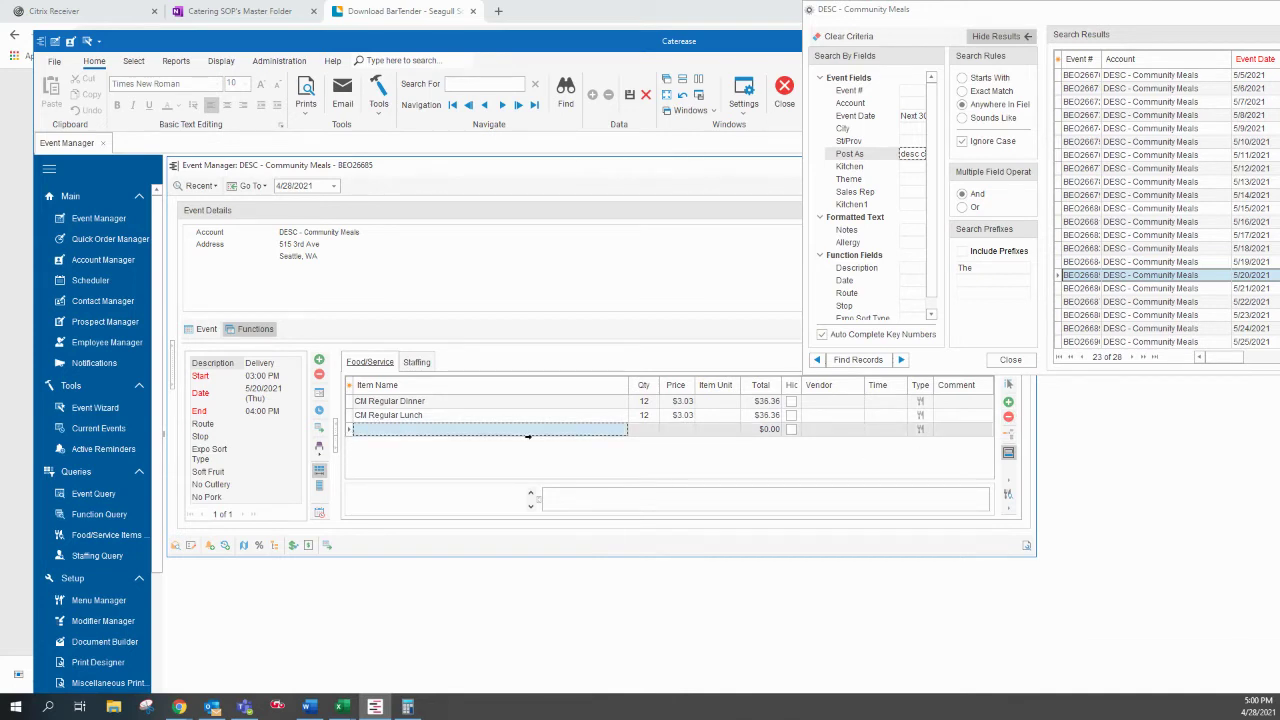
click(1008, 418)
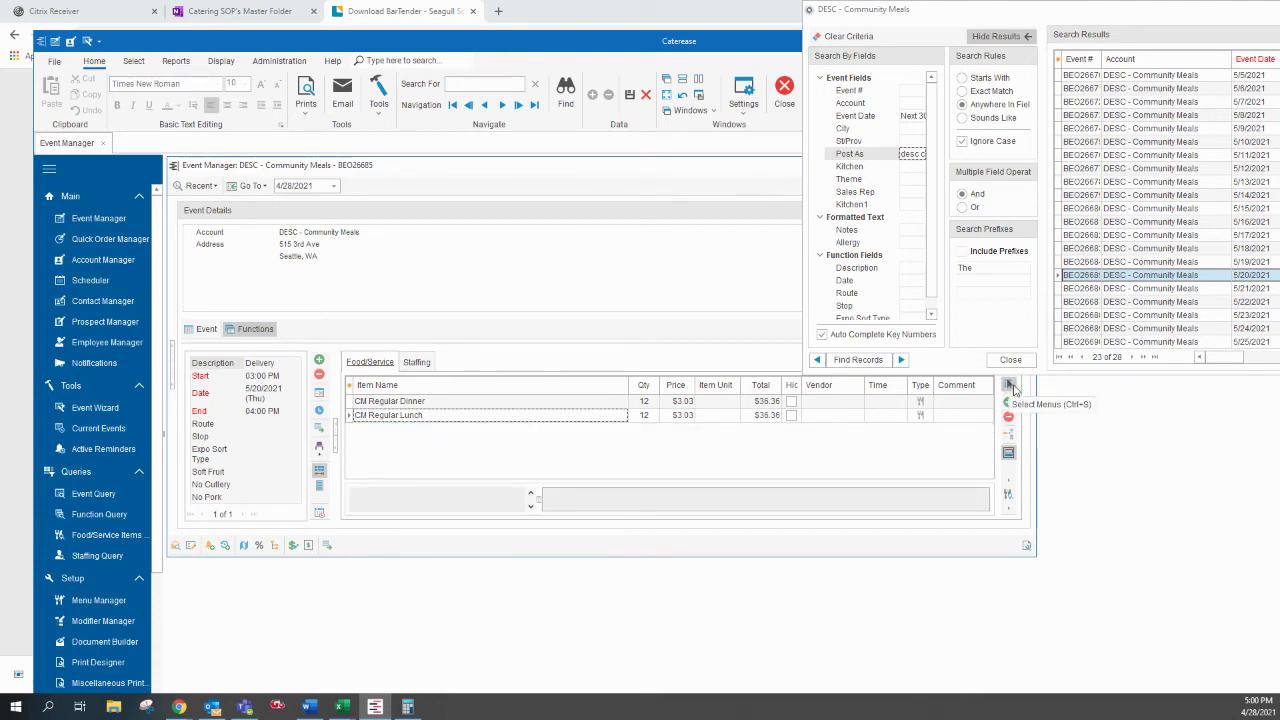
Pick Vegetarian Lunch-Boxed and Vegetarian Dinner-Boxed from the Emergency Meals Menu, sorted by Item Name
click(1010, 386)
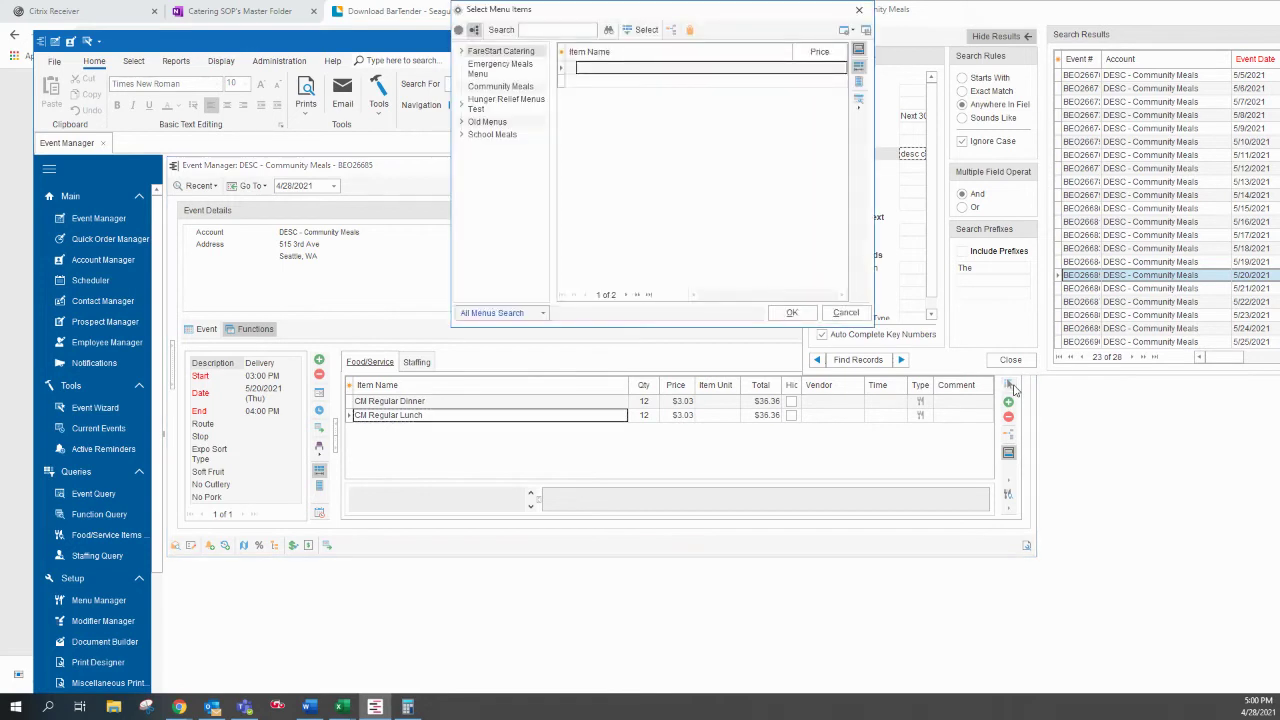
click(498, 70)
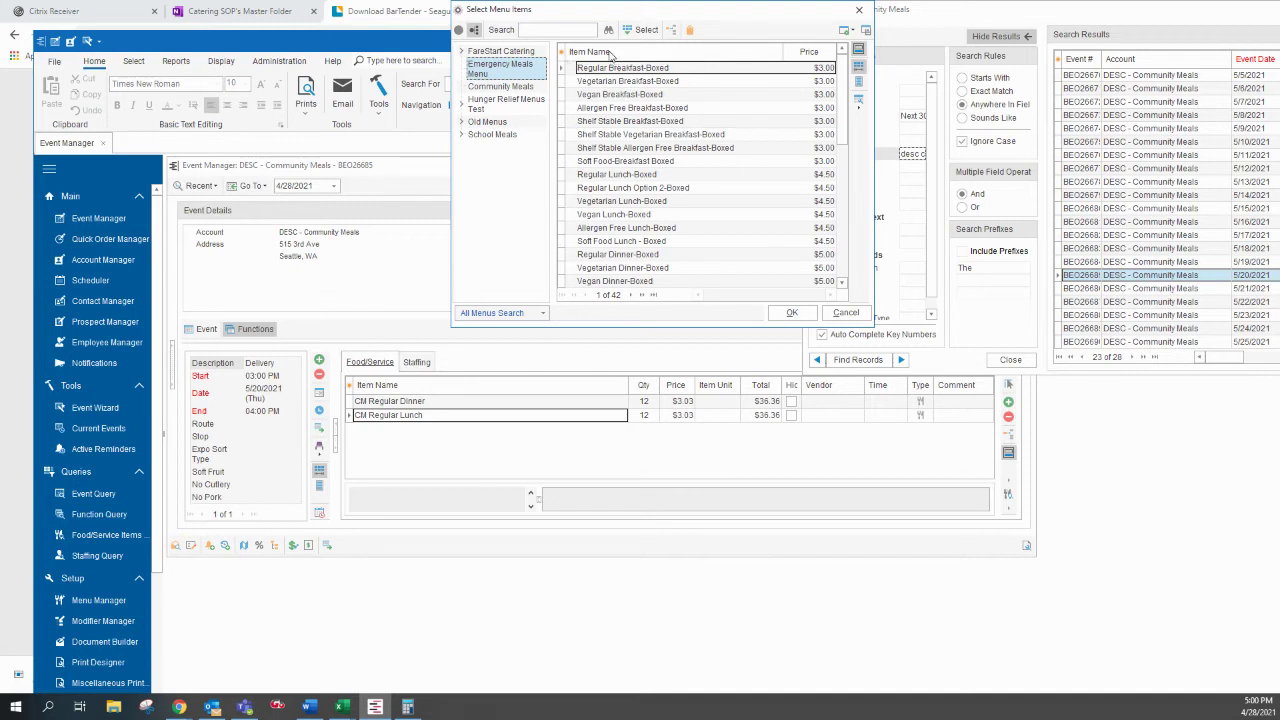
click(611, 54)
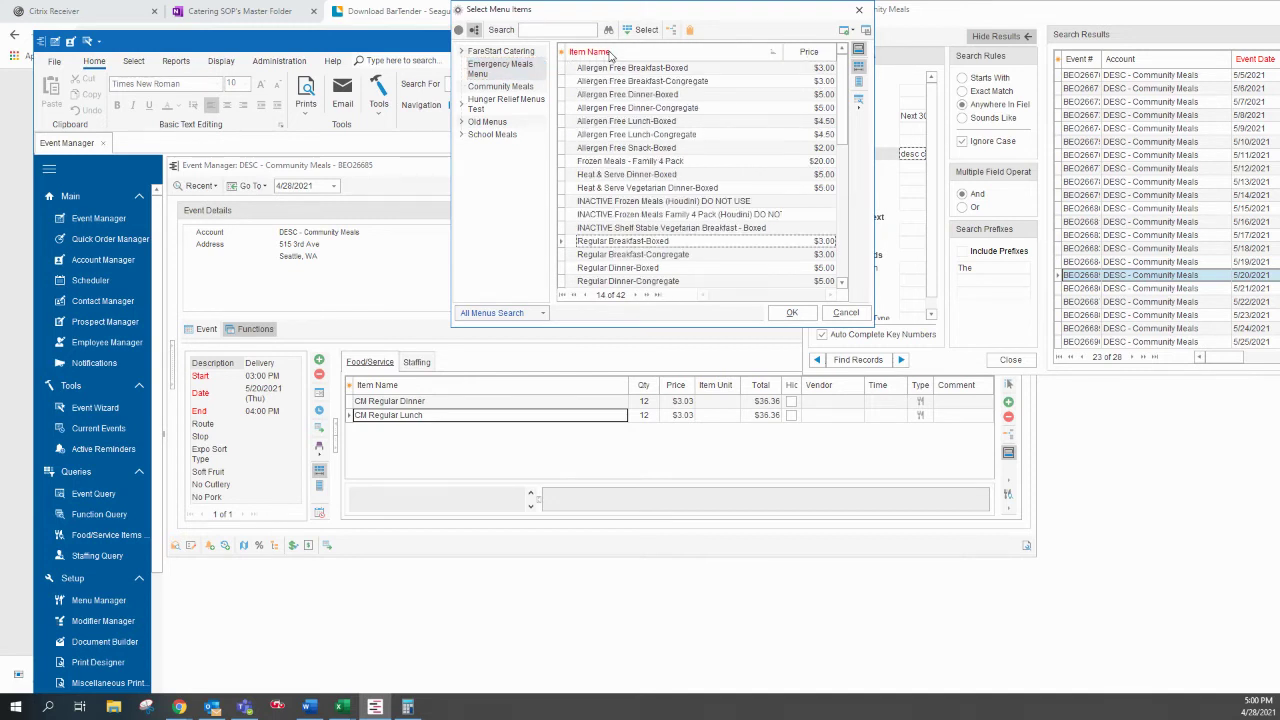
click(842, 283)
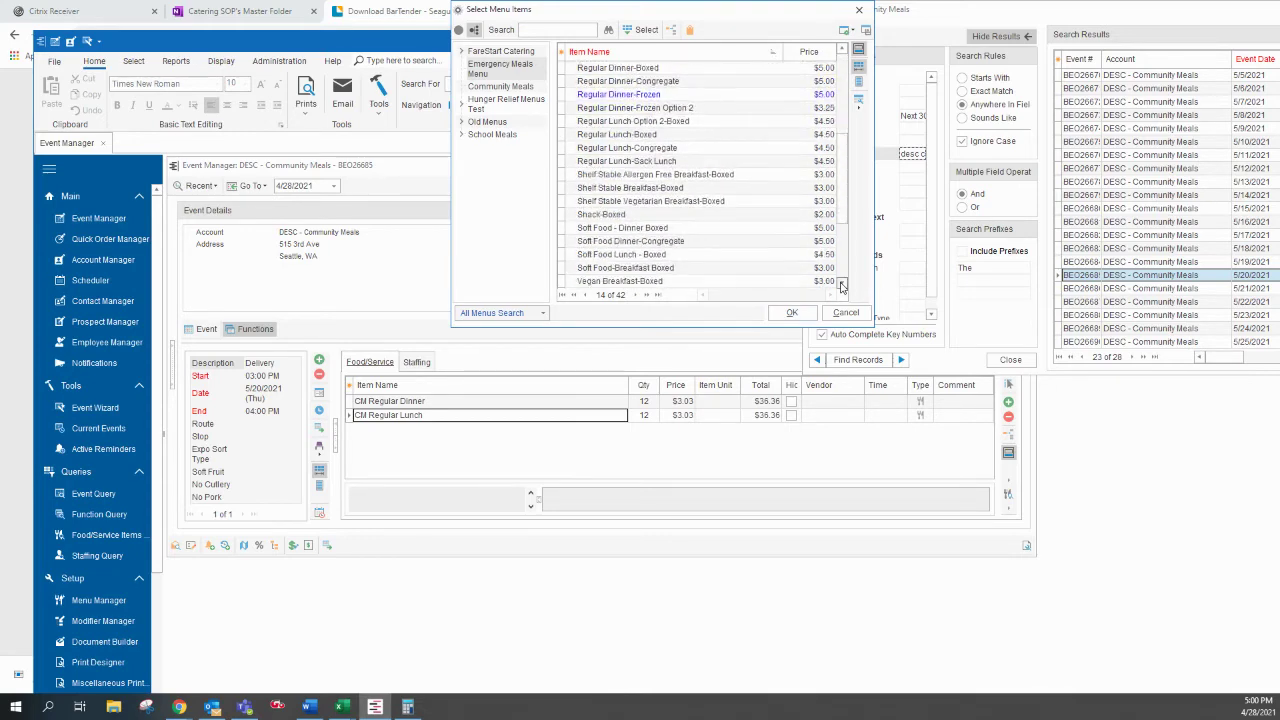
drag(842, 285, 842, 285)
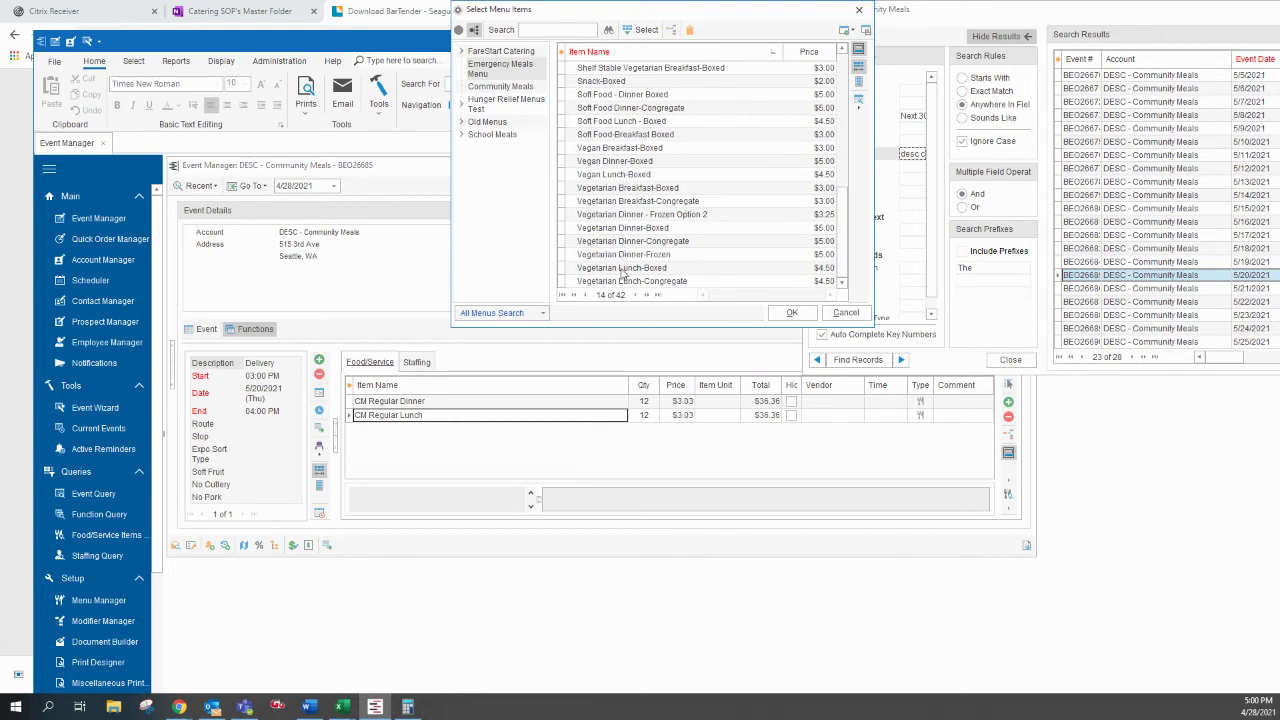
double_click(621, 268)
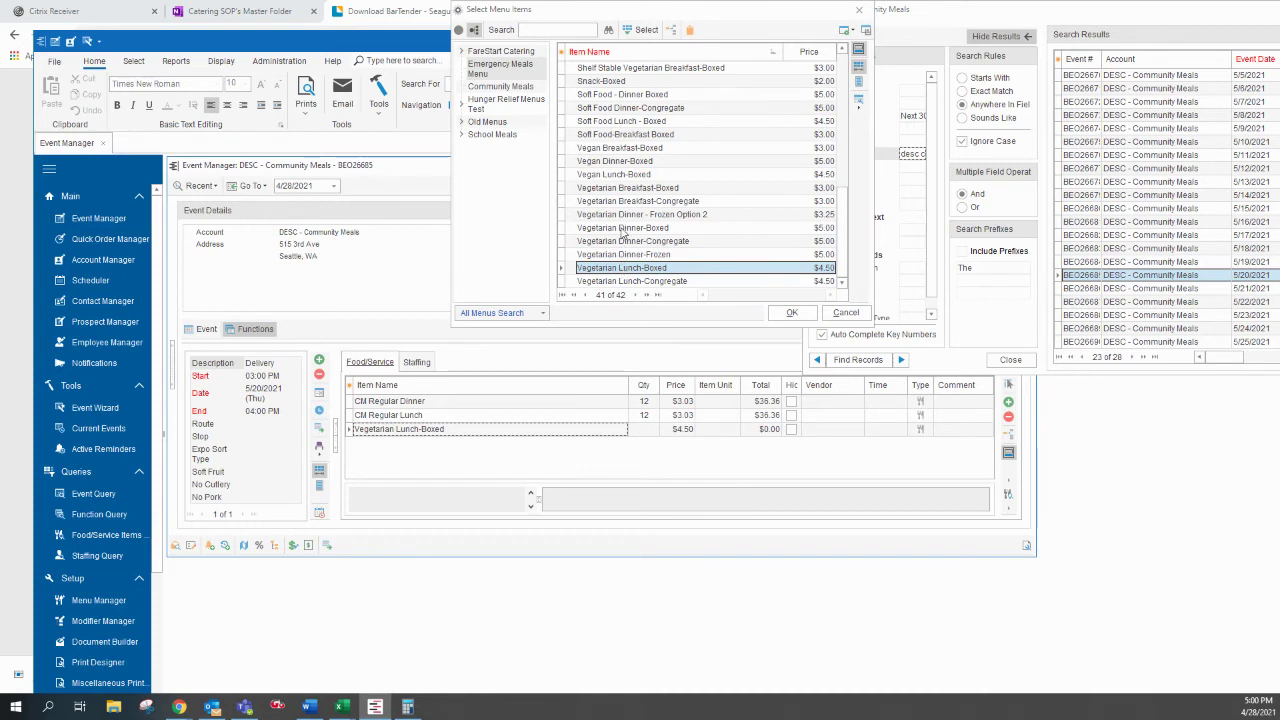
double_click(622, 228)
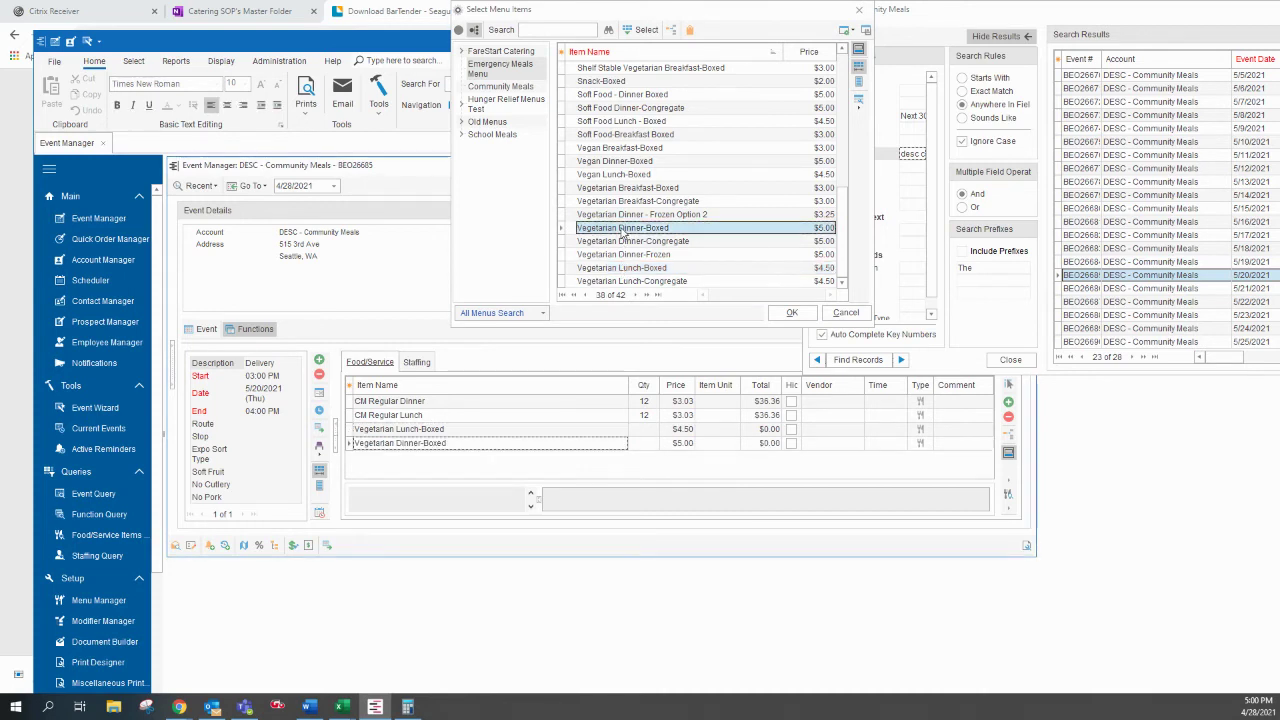
click(780, 313)
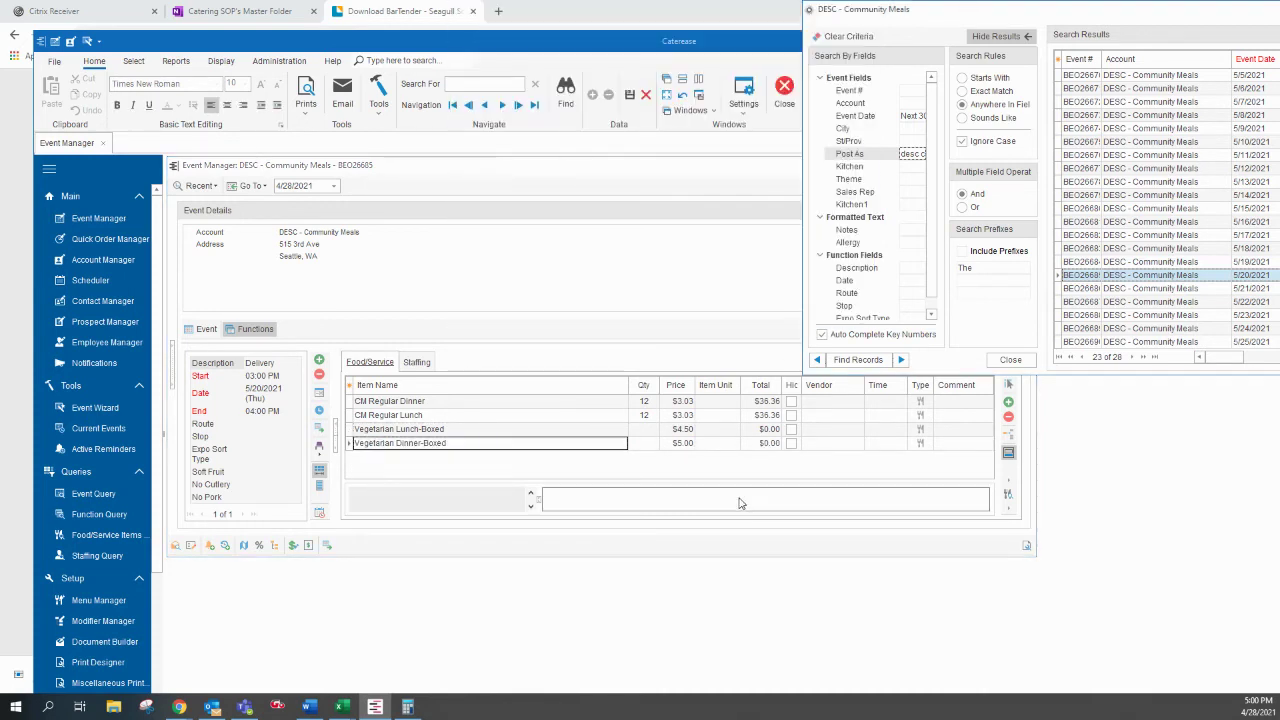
Give Vegetarian Lunch-Boxed and Vegetarian Dinner-Boxed a quantity of 1 each
click(654, 431)
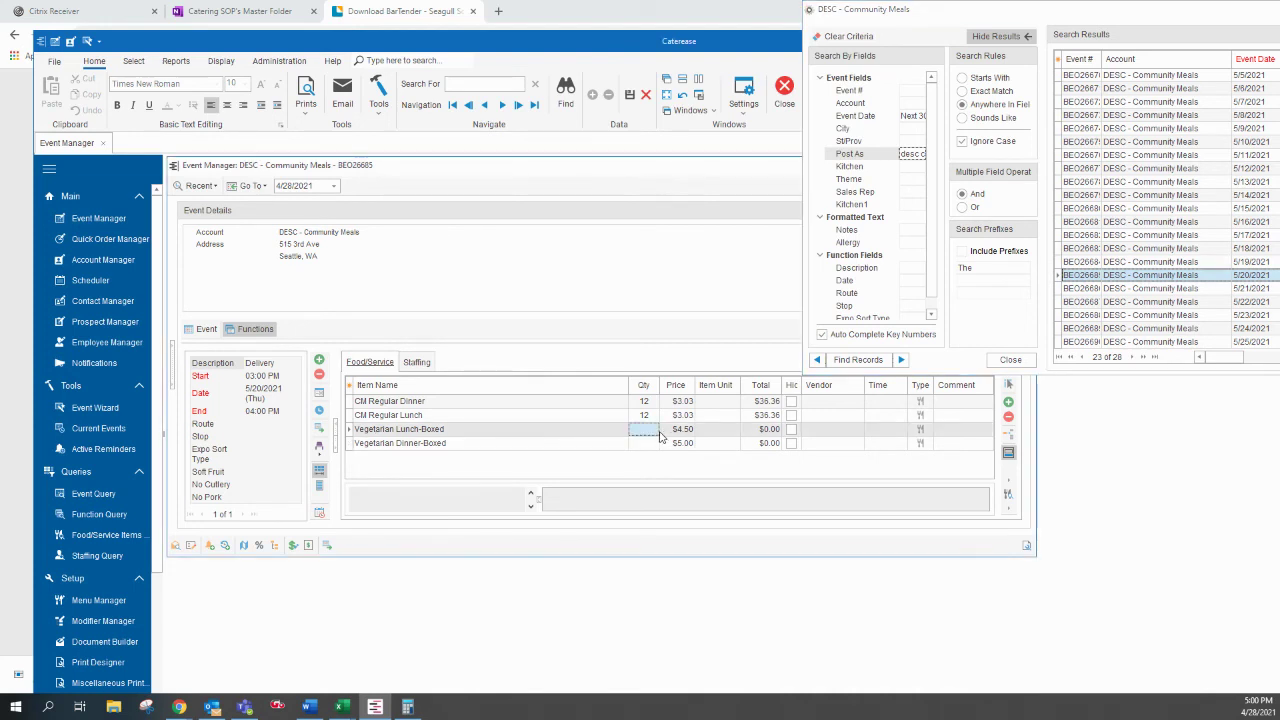
text(1)
key(Down)
text(1)
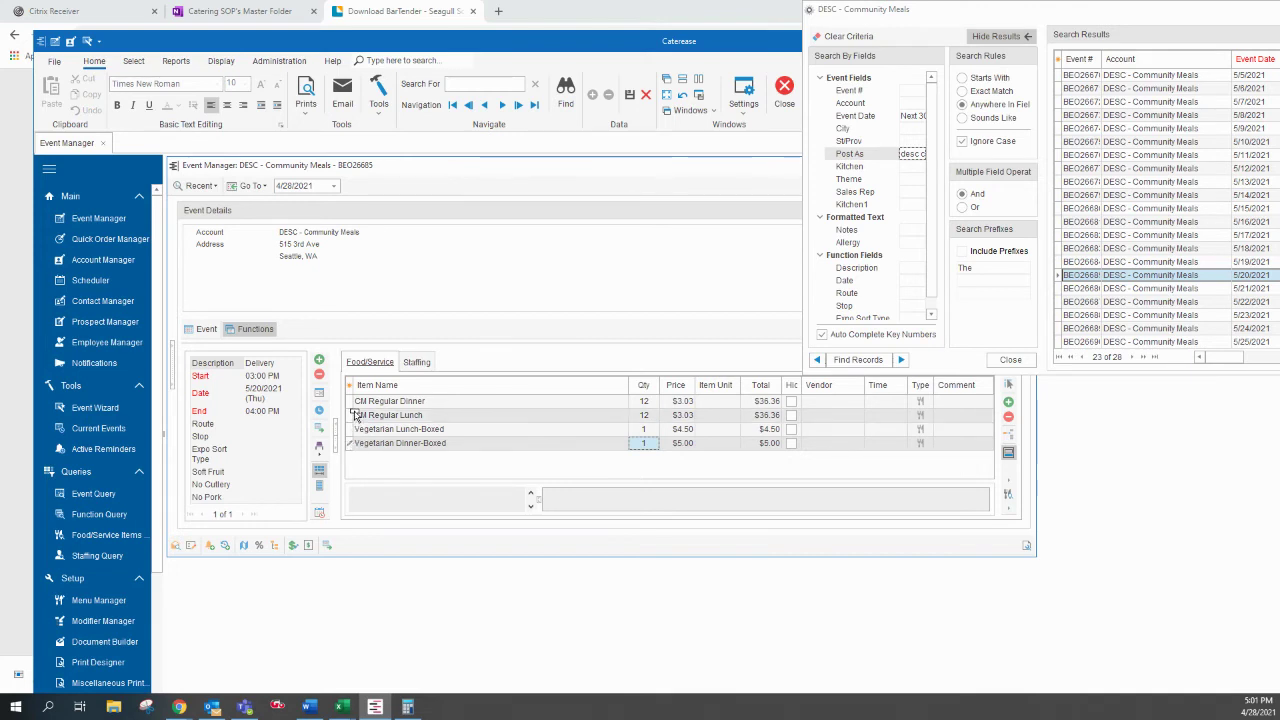
Move Vegetarian Dinner-Boxed to second place, then reopen and close Select Menus unchanged
drag(350, 412, 350, 414)
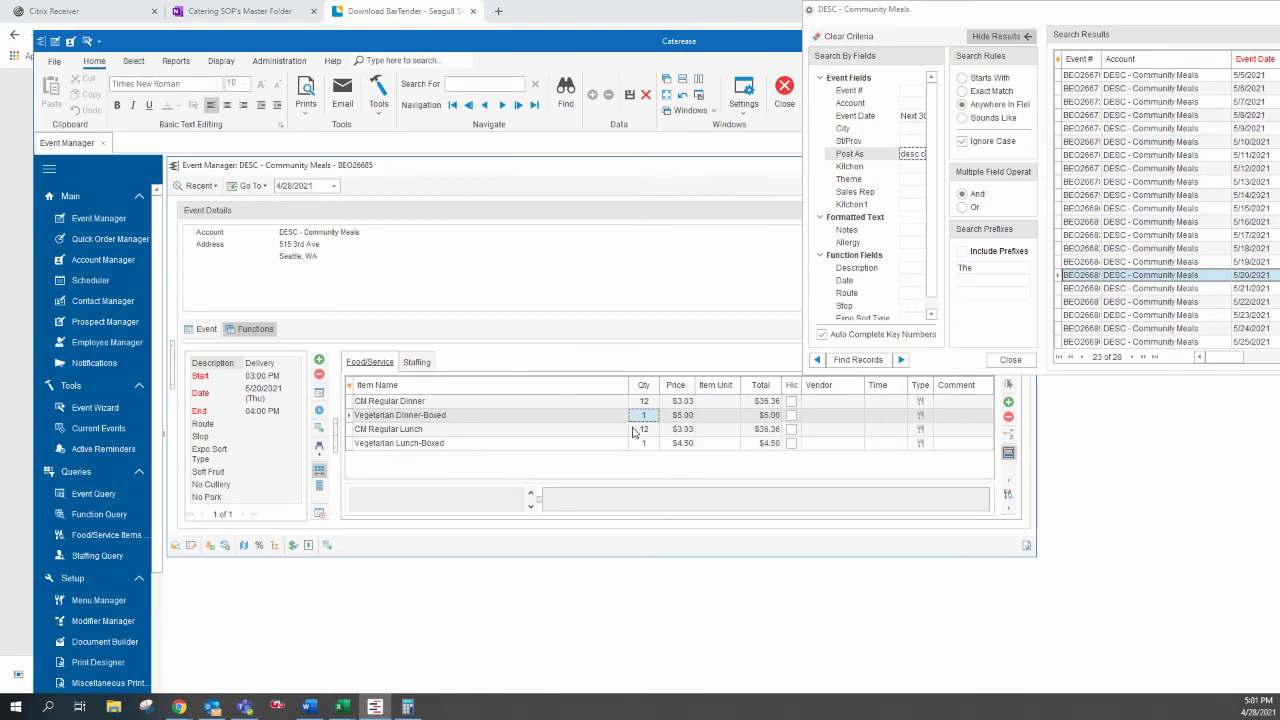
click(1008, 386)
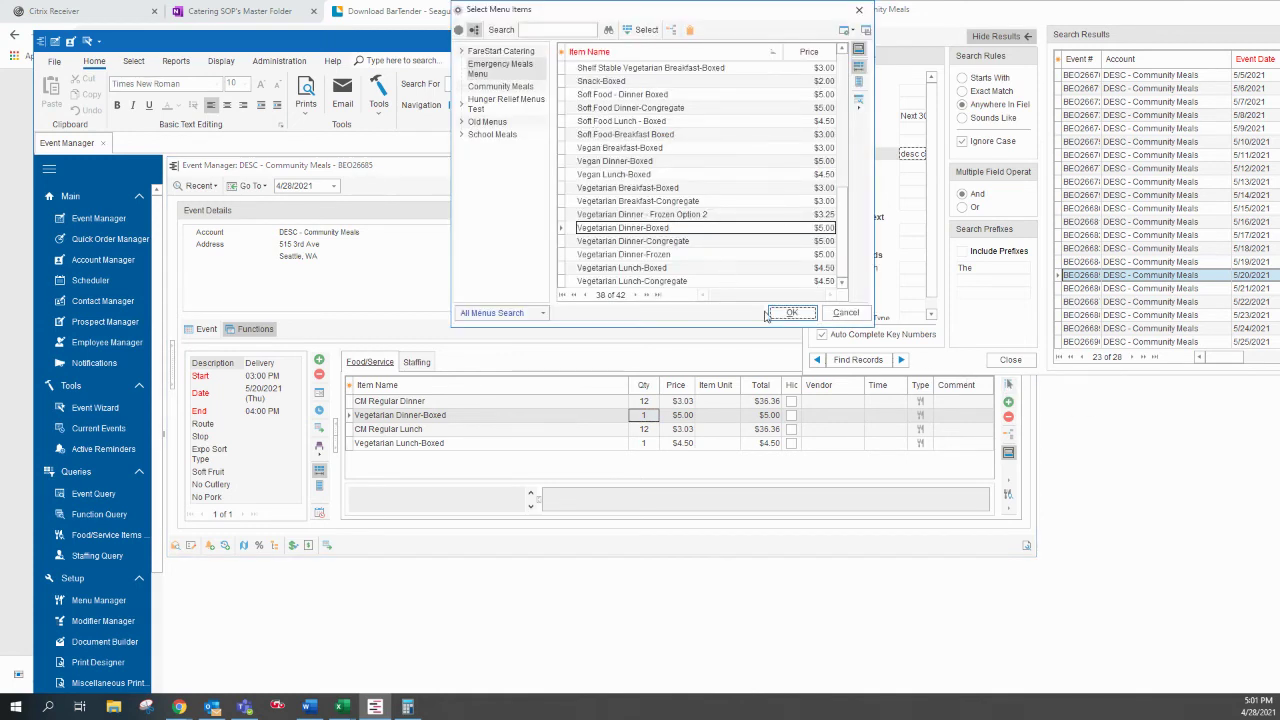
click(791, 313)
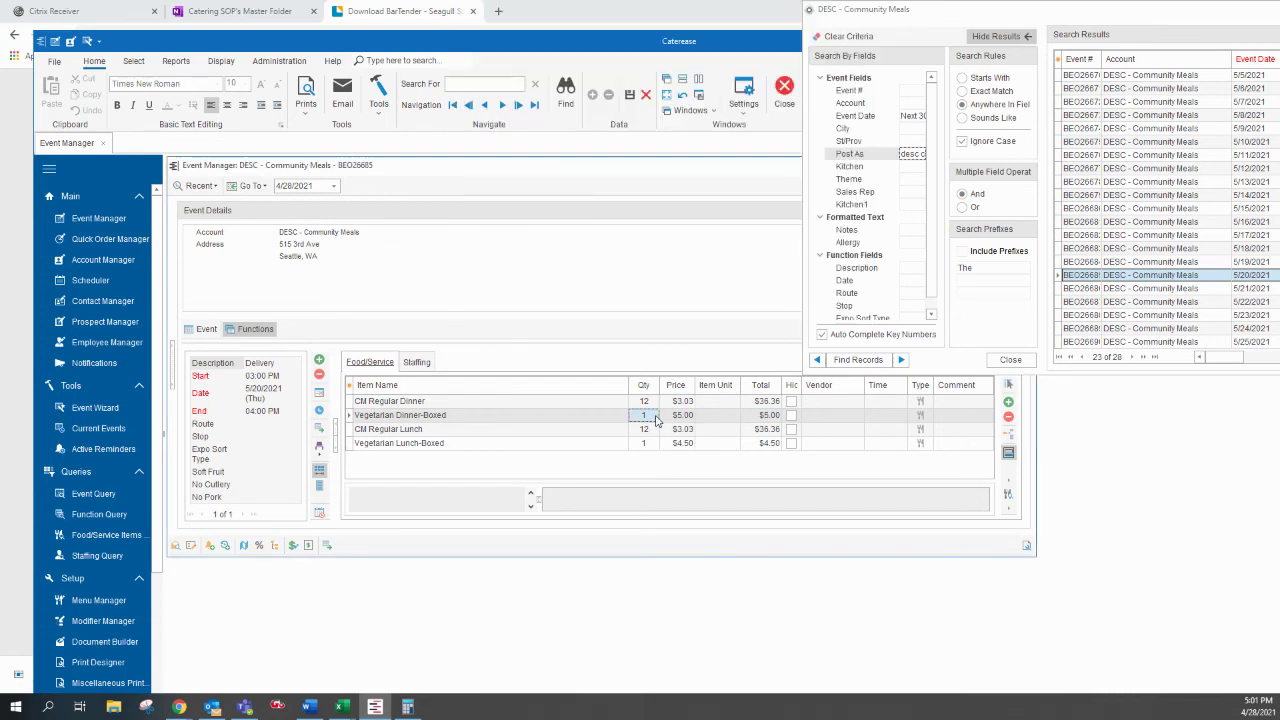
Save the food list changes and load the 5/21/2021 DESC - Community Meals event
click(629, 99)
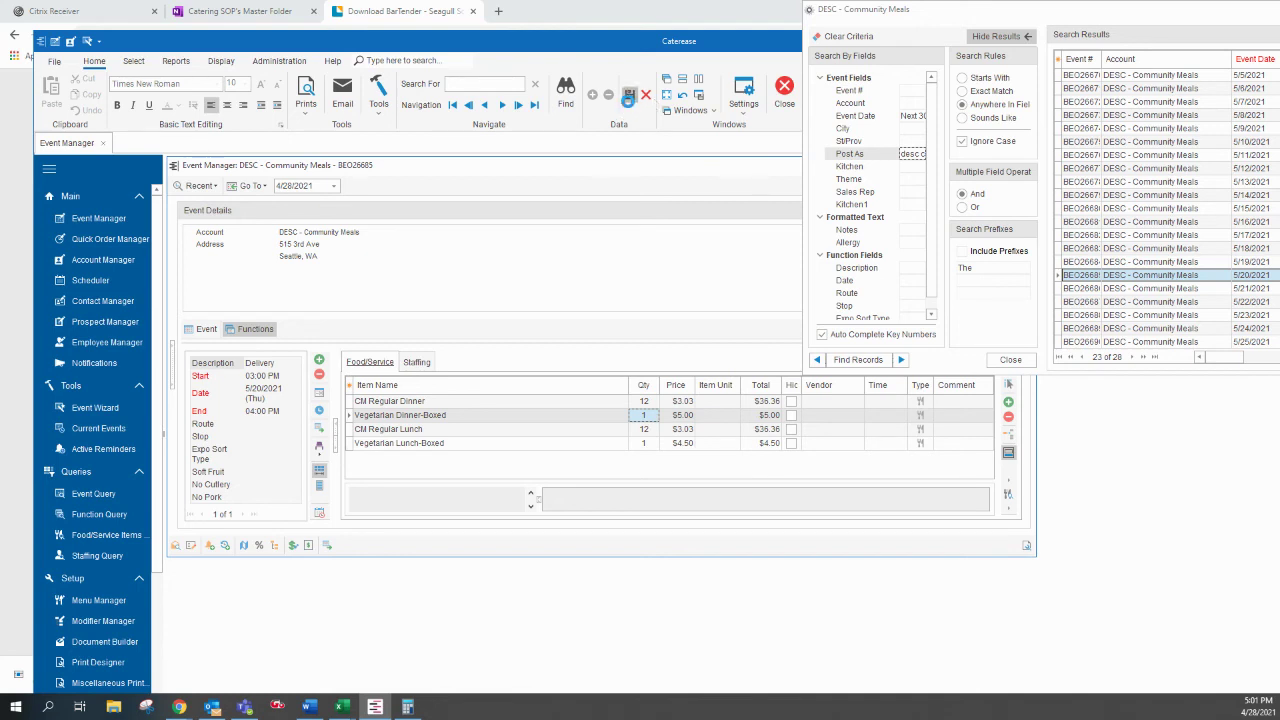
click(628, 97)
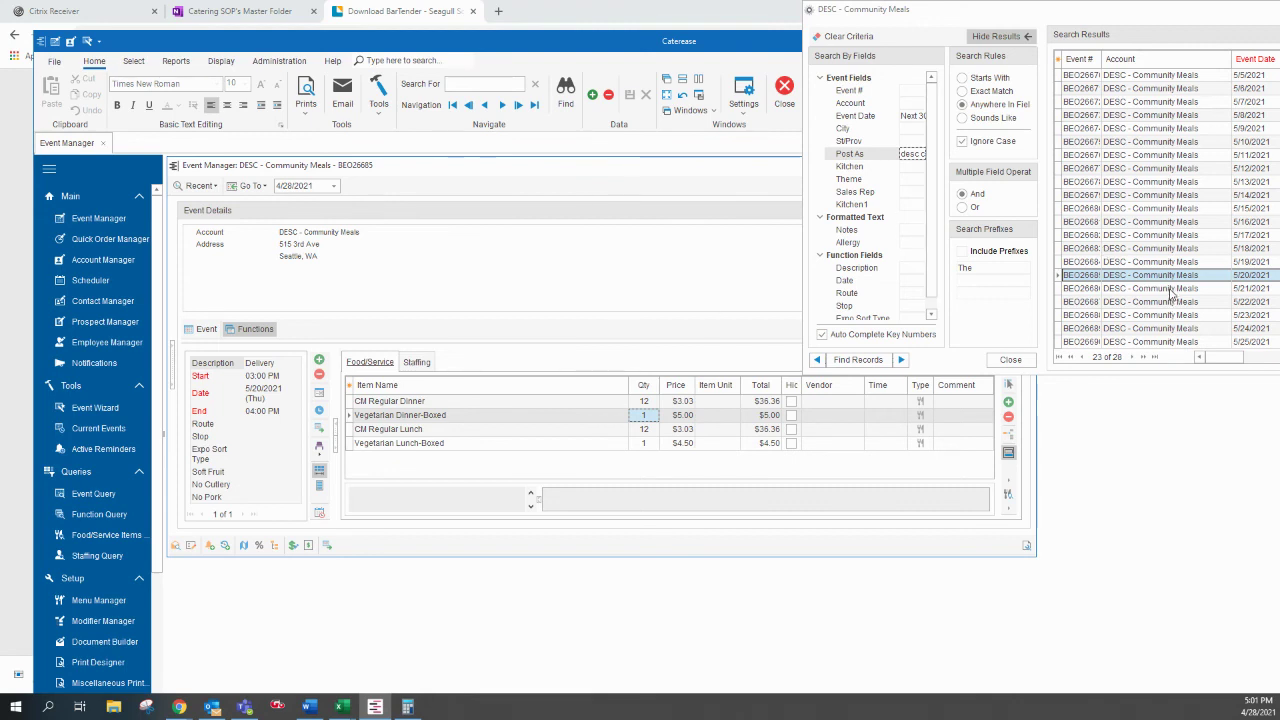
click(1172, 290)
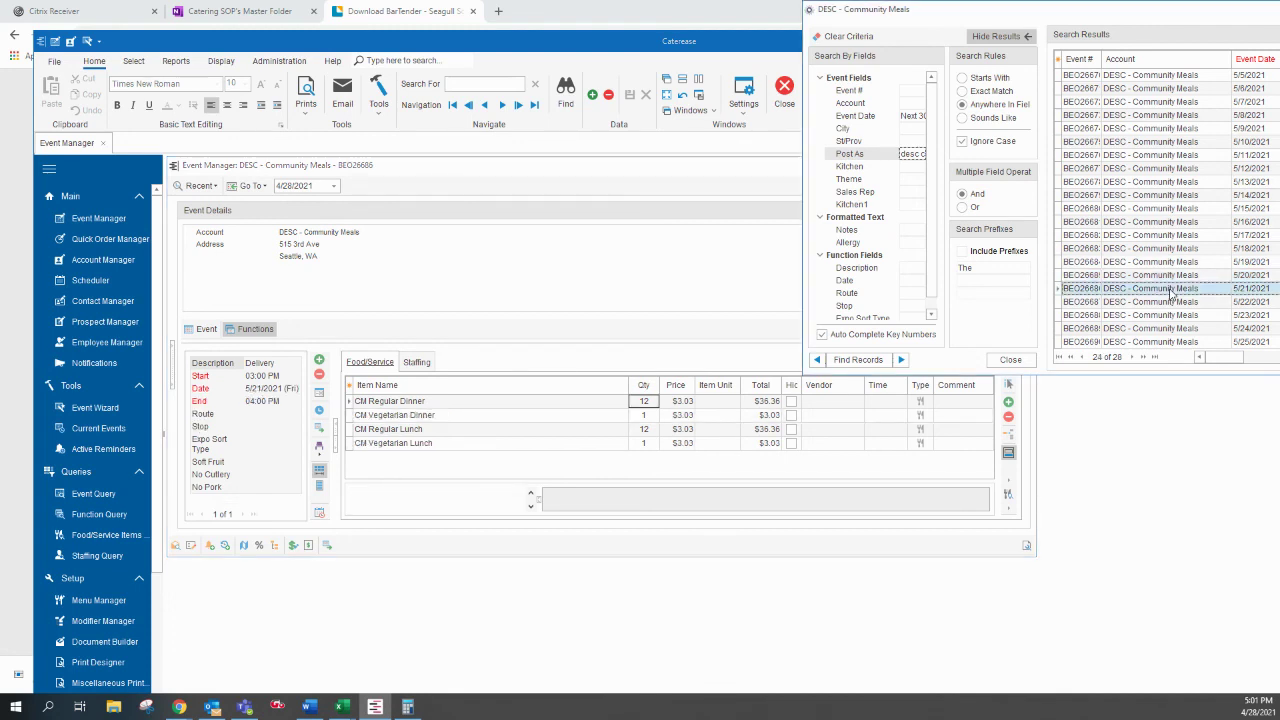